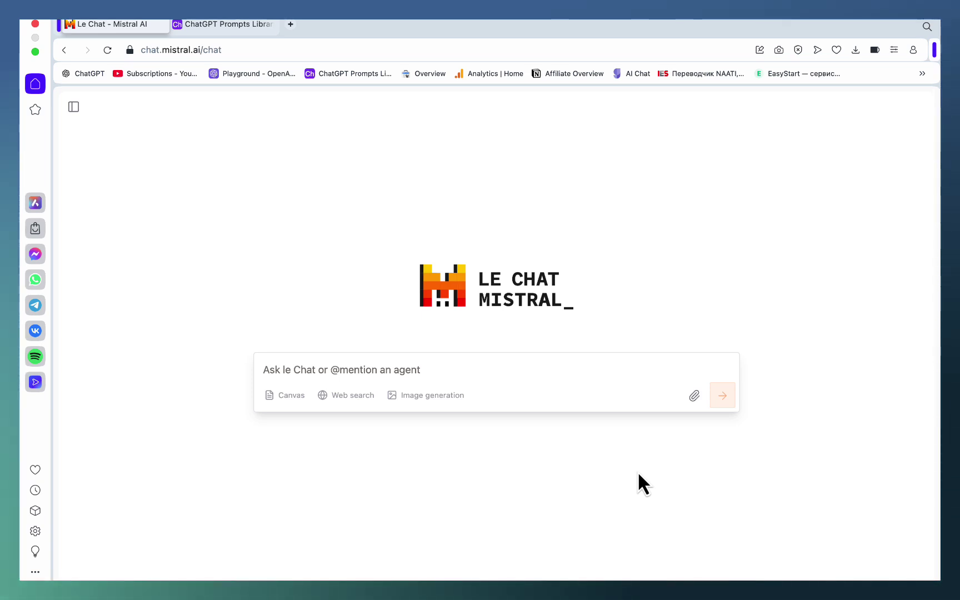
Open the chat history, turn Canvas and web search off, then open row 57's 3,4,5K-word article prompt
{"action": "left_click", "coordinate": [74, 107]}
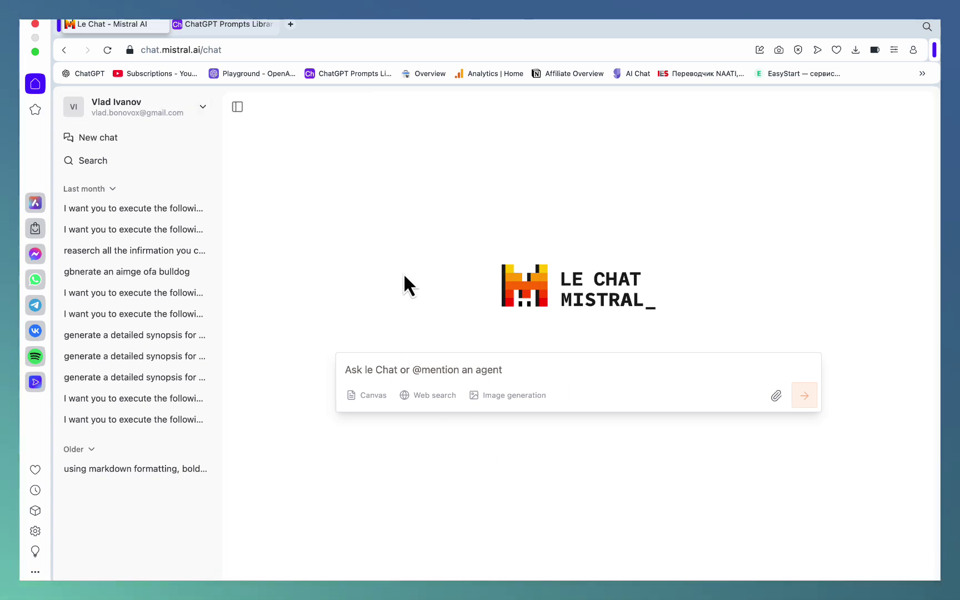
{"action": "left_click", "coordinate": [202, 106]}
{"action": "left_click", "coordinate": [215, 109]}
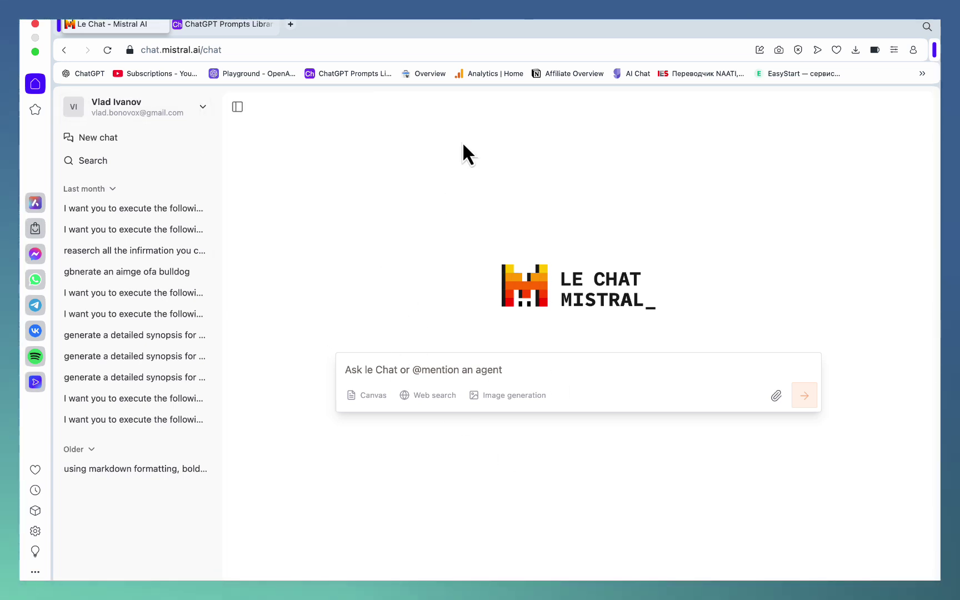
{"action": "left_click", "coordinate": [370, 398]}
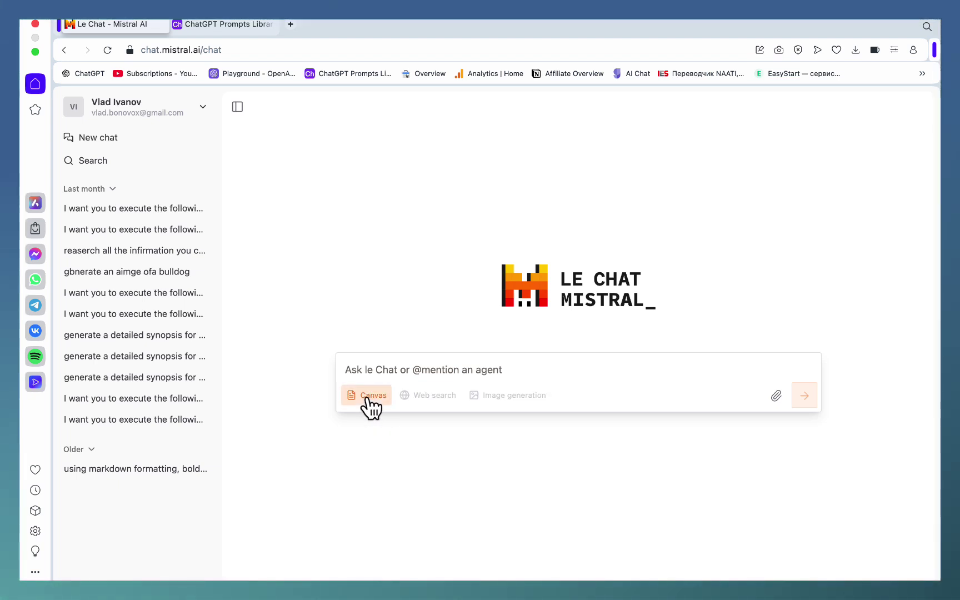
{"action": "left_click", "coordinate": [371, 398]}
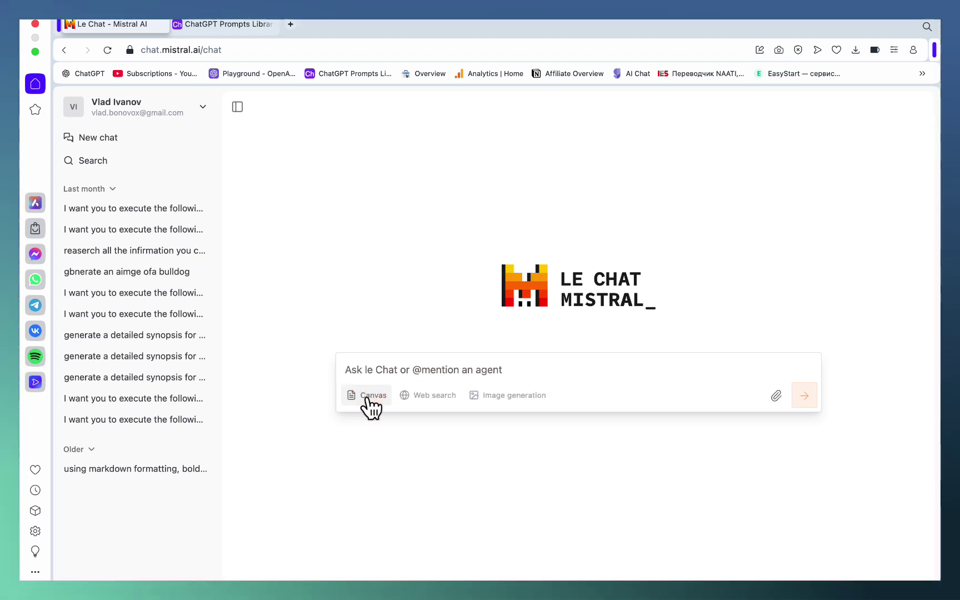
{"action": "left_click", "coordinate": [436, 399]}
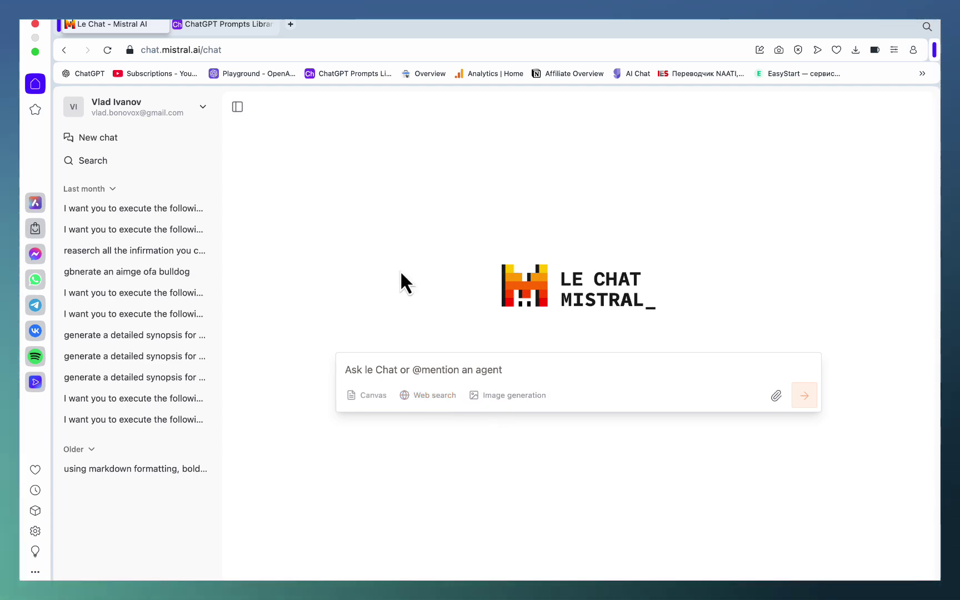
{"action": "left_click", "coordinate": [220, 24]}
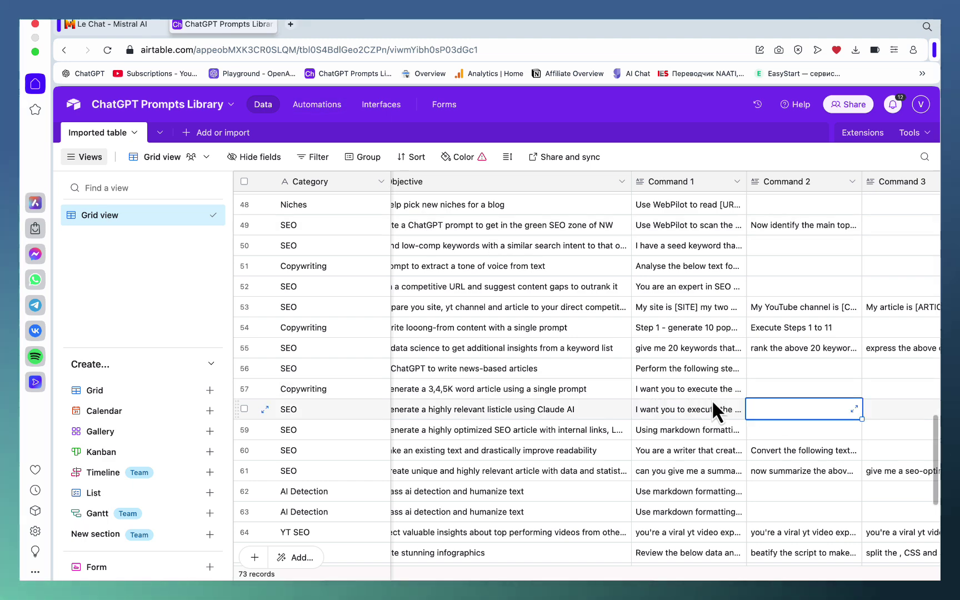
{"action": "double_click", "coordinate": [678, 389]}
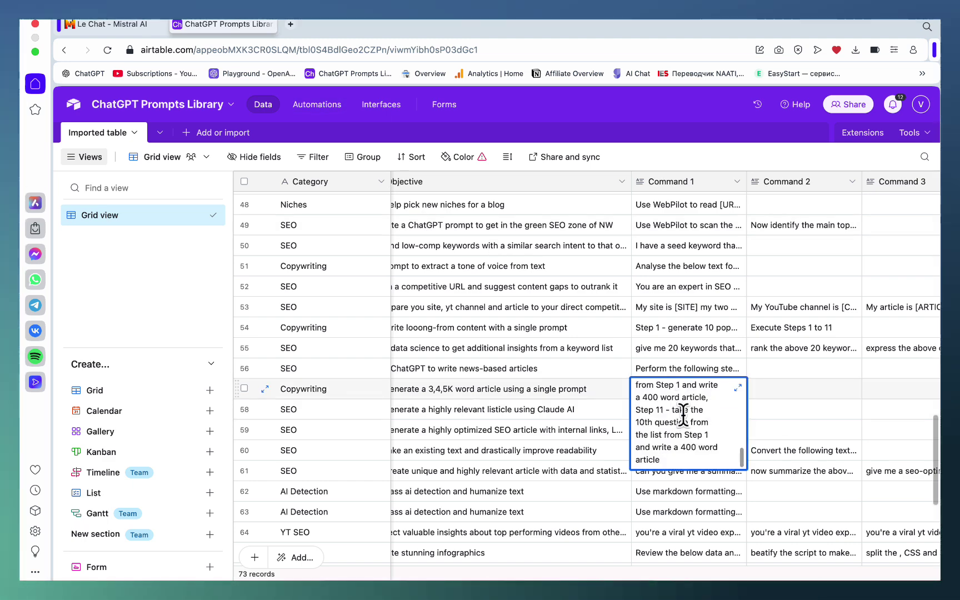
Copy the 11-step crypto-mining-at-home prompt from Airtable into Le Chat's message box
{"action": "key", "text": "super+a"}
{"action": "key", "text": "ctrl+Tab"}
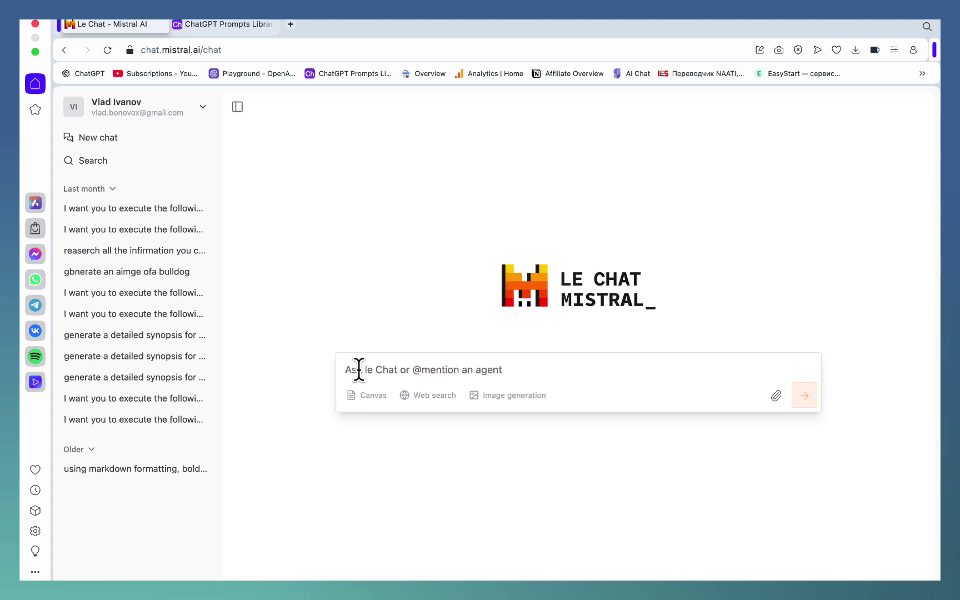
{"action": "type", "text": "I want you to execute the following steps. Step 1 -  generate 10 popular questions about crypto mining at home. Step 2 - take the 1st question from the list from Step 1 and write a 400 word article, Step 3 - take the 2d question from the list from Step 1 and write a 400 word article, Step 4 - take the 3d question from the list from Step 1 and write a 400 word article, Step 5 - take the 4th question from the list from Step 1 and write a 400 word article, Step 6 - take the 5th question from the list from Step 1 and write a 400 word article, Step 7 - take the 6th question from the list from Step 1 and write a 400 word article, Step 8 - take the 7th question from the list from Step 1 and write a 400 word article, Step 9 - take the 8th question from the list from Step 1 and write a 400 word article, Step 10 - take the 9th question from the list from Step 1 and write a 400 word article, Step 11 - take the 10th question from the list from Step 1 and write a 400 word article"}
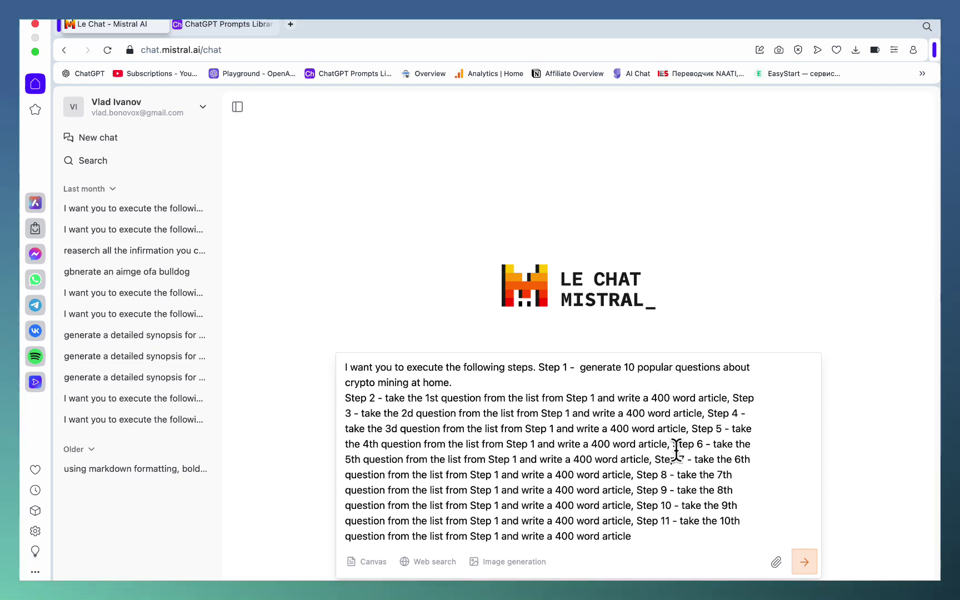
Send the prompt so Le Chat writes ten 400-word articles, ending with home-mining tax implications
{"action": "left_click", "coordinate": [804, 562]}
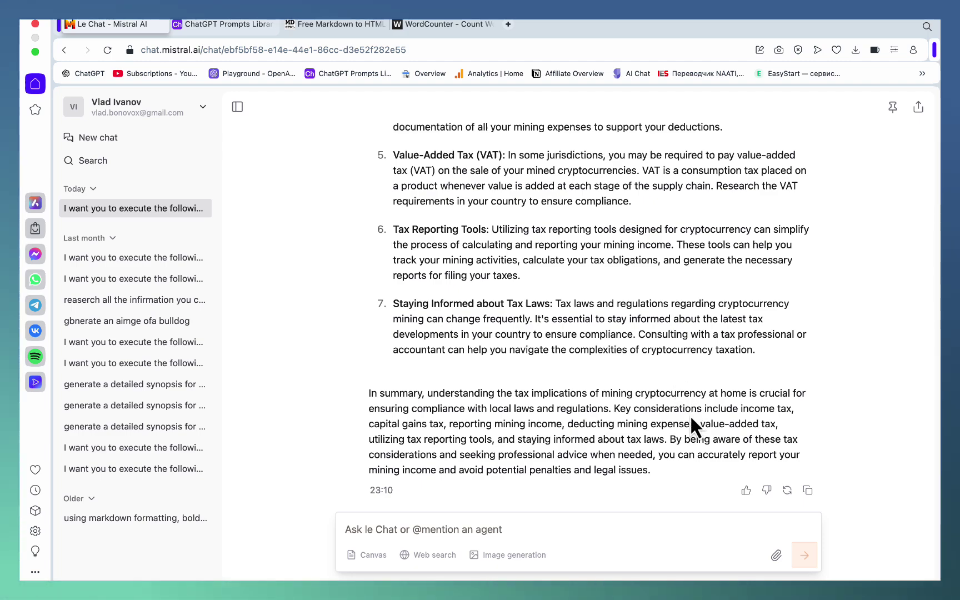
Review the generated crypto-mining articles and copy Le Chat's entire reply
{"action": "scroll", "coordinate": [691, 415], "scroll_direction": "up", "scroll_amount": 10}
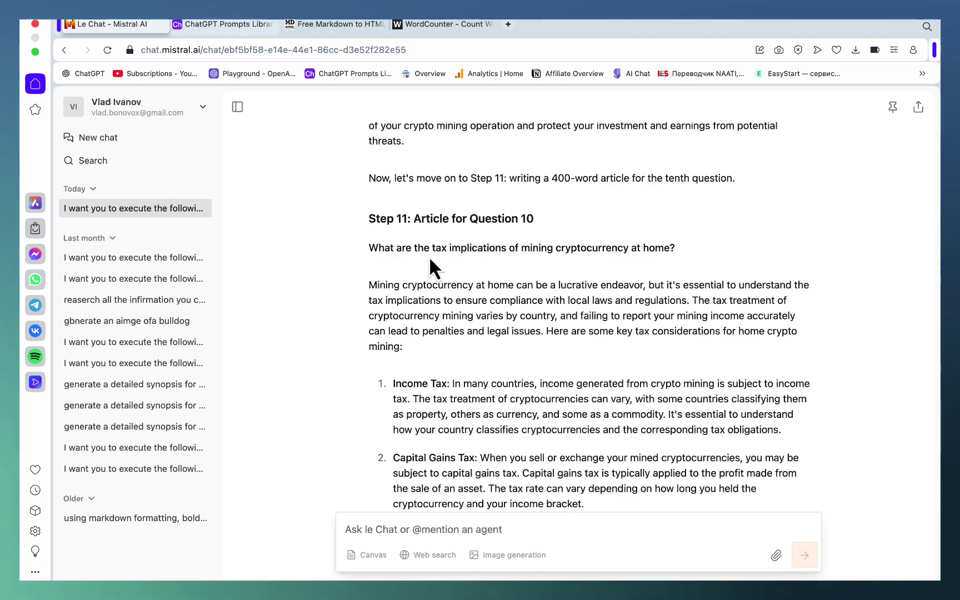
{"action": "scroll", "coordinate": [639, 311], "scroll_direction": "up", "scroll_amount": 15}
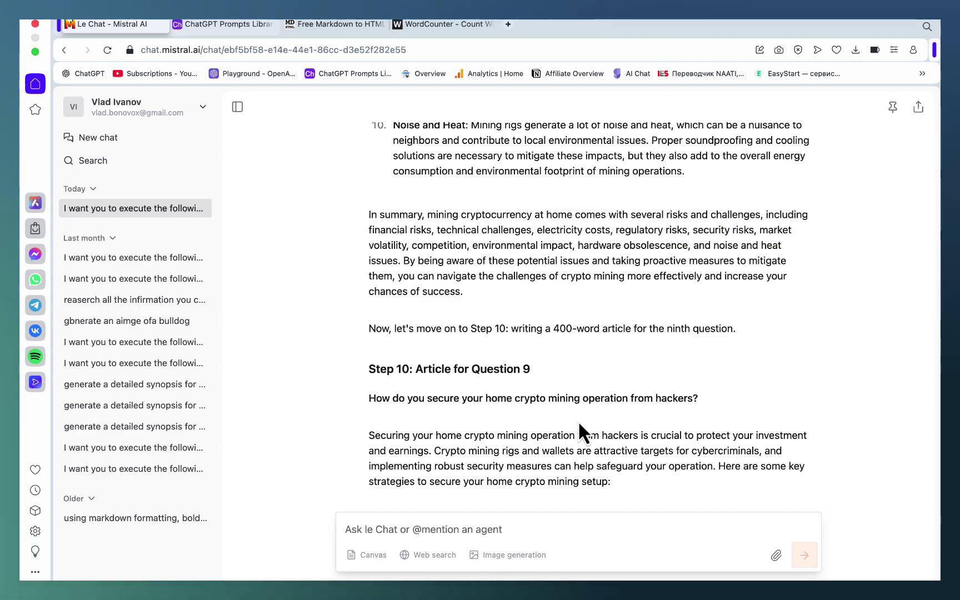
{"action": "scroll", "coordinate": [607, 442], "scroll_direction": "up", "scroll_amount": 20}
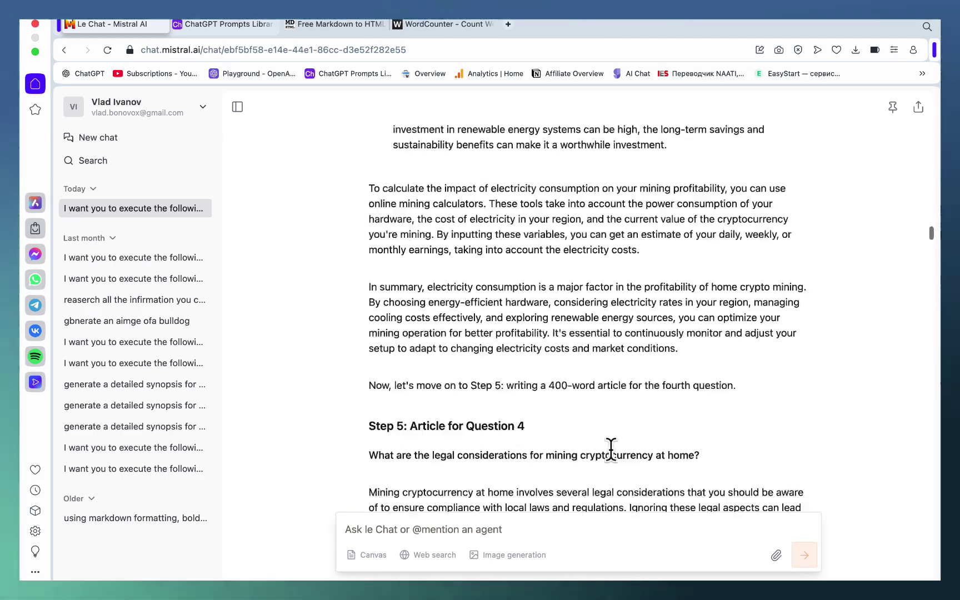
{"action": "scroll", "coordinate": [611, 451], "scroll_direction": "up", "scroll_amount": 20}
{"action": "scroll", "coordinate": [612, 458], "scroll_direction": "down", "scroll_amount": 5}
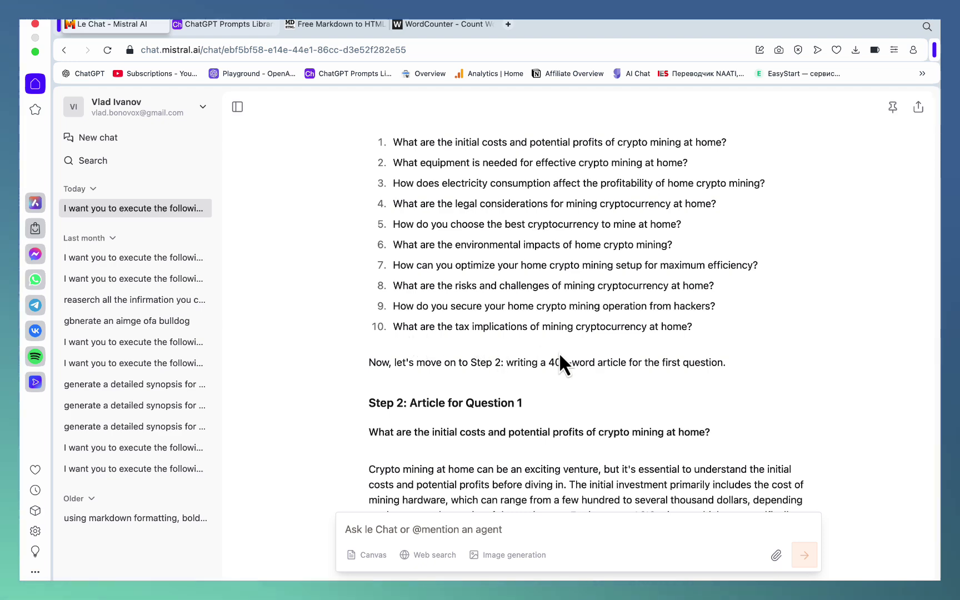
{"action": "scroll", "coordinate": [745, 422], "scroll_direction": "down", "scroll_amount": 20}
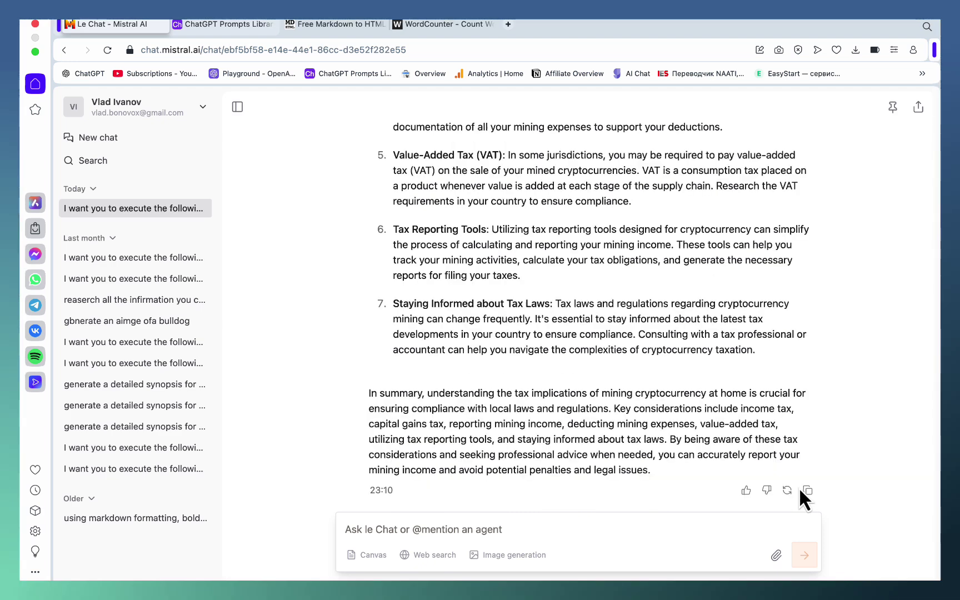
{"action": "left_click", "coordinate": [803, 491]}
Paste the reply into WordCounter, delete the opening question list (5,084 words), and return to Le Chat
{"action": "key", "text": "ctrl+Tab"}
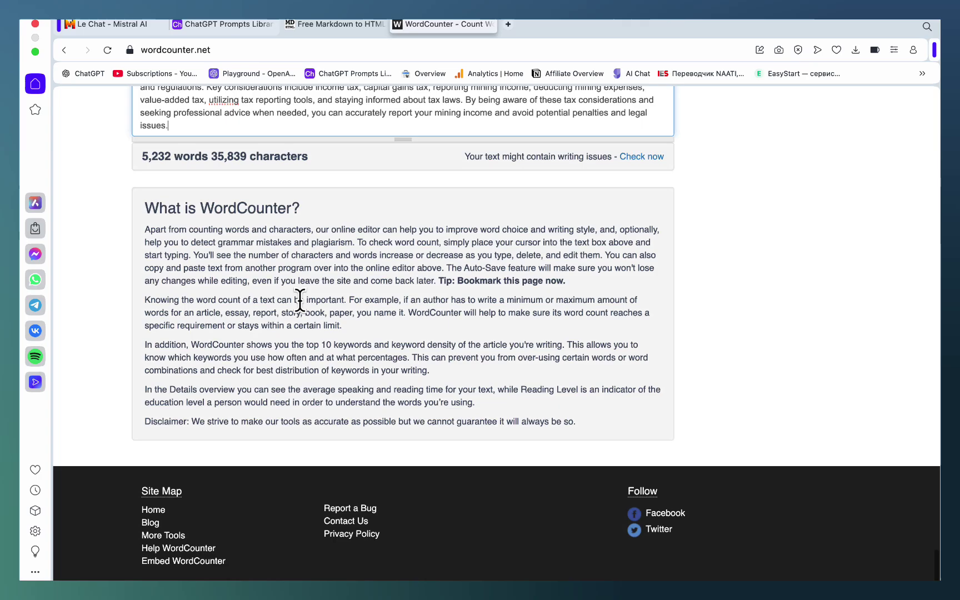
{"action": "scroll", "coordinate": [300, 300], "scroll_direction": "up", "scroll_amount": 2}
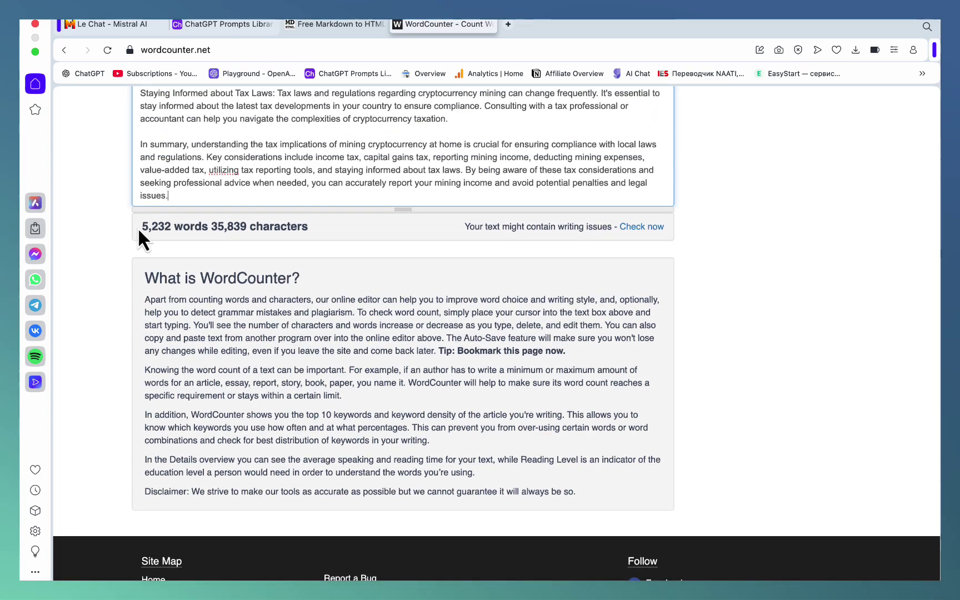
{"action": "scroll", "coordinate": [266, 267], "scroll_direction": "up", "scroll_amount": 20}
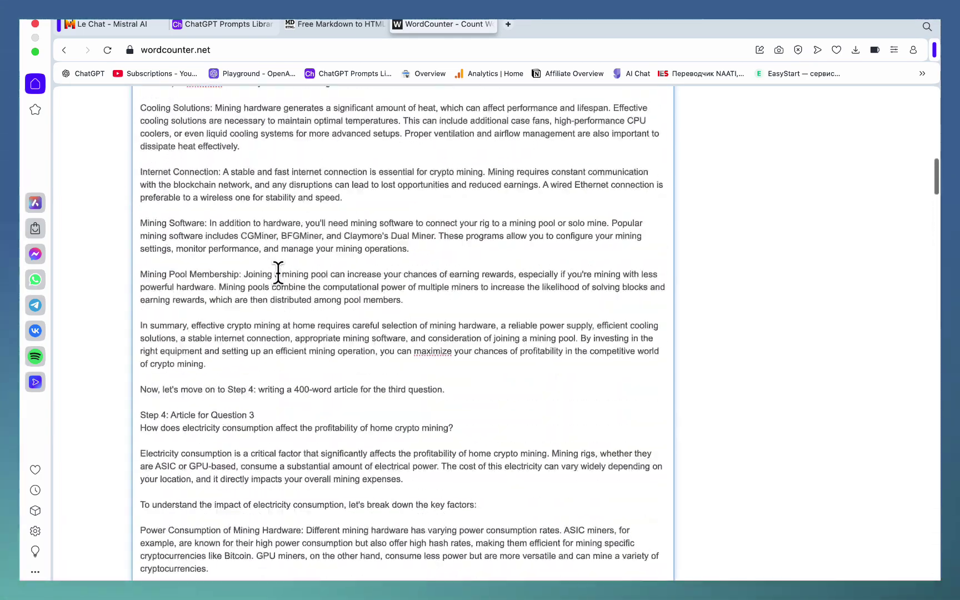
{"action": "scroll", "coordinate": [278, 273], "scroll_direction": "up", "scroll_amount": 20}
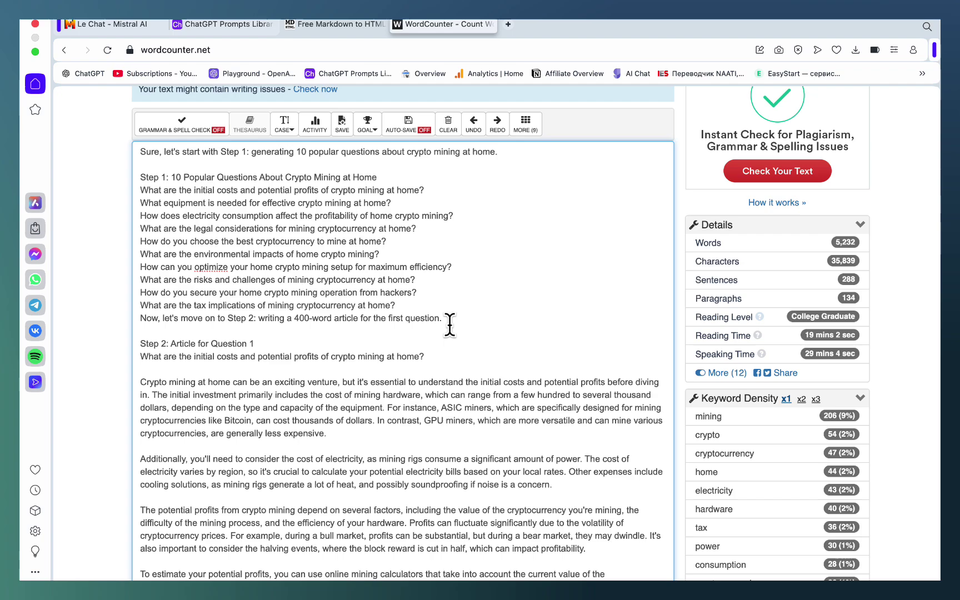
{"action": "left_click_drag", "start_coordinate": [449, 318], "coordinate": [133, 150]}
{"action": "key", "text": "BackSpace"}
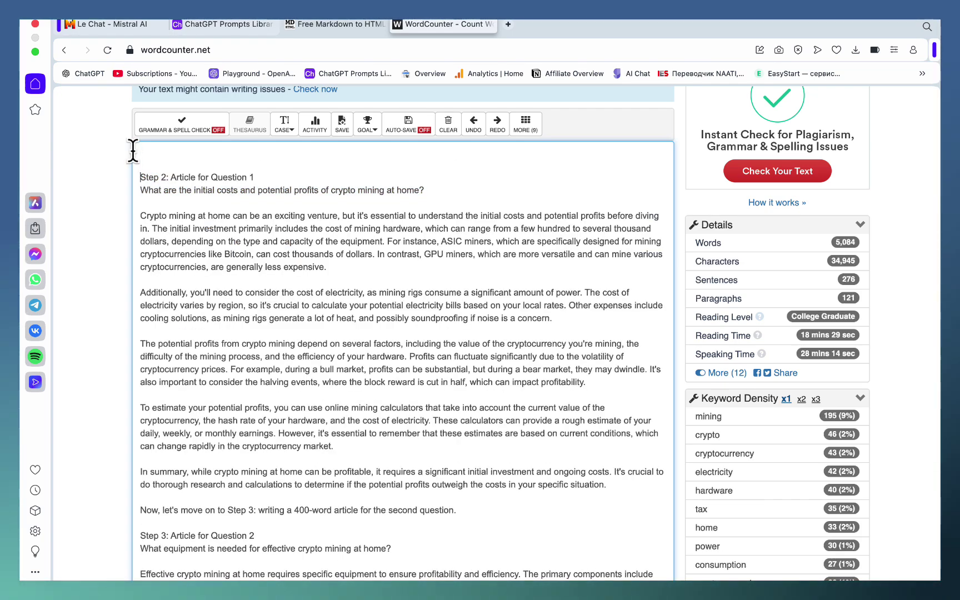
{"action": "scroll", "coordinate": [289, 236], "scroll_direction": "down", "scroll_amount": 20}
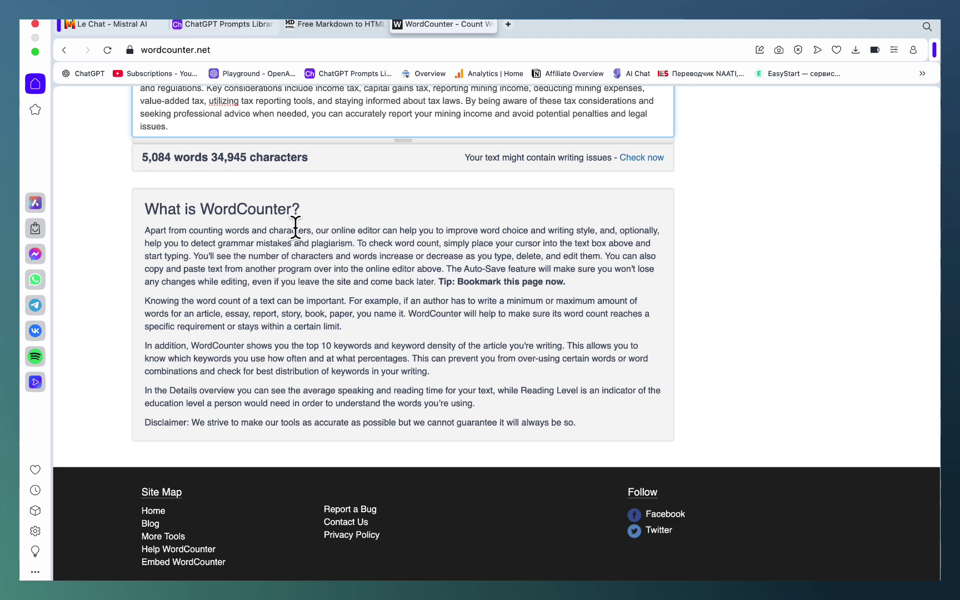
{"action": "key", "text": "ctrl+Tab"}
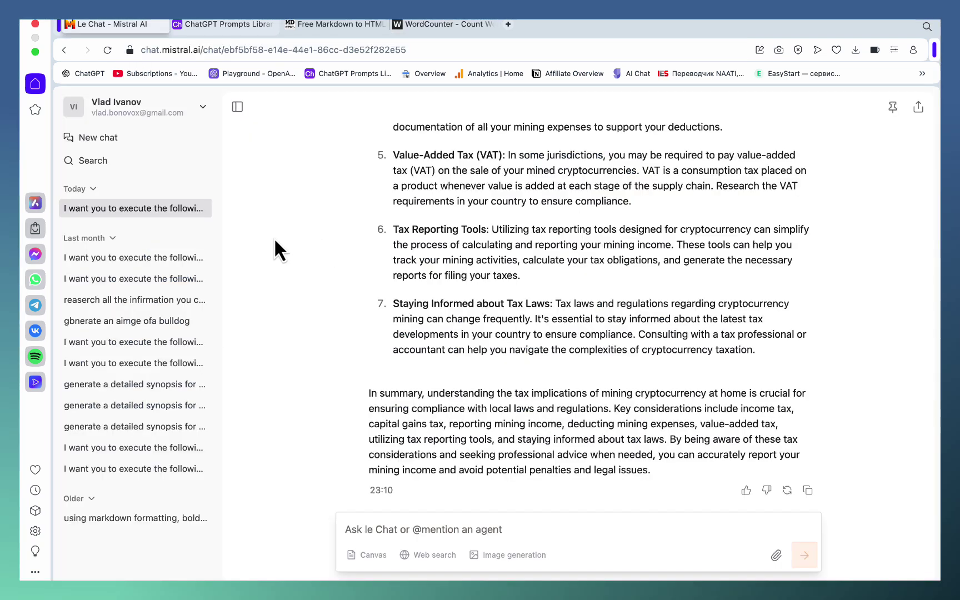
In a new chat, send 'give me data and ststaistics on wether Agility WRITER can pass ai detection'
{"action": "left_click", "coordinate": [127, 140]}
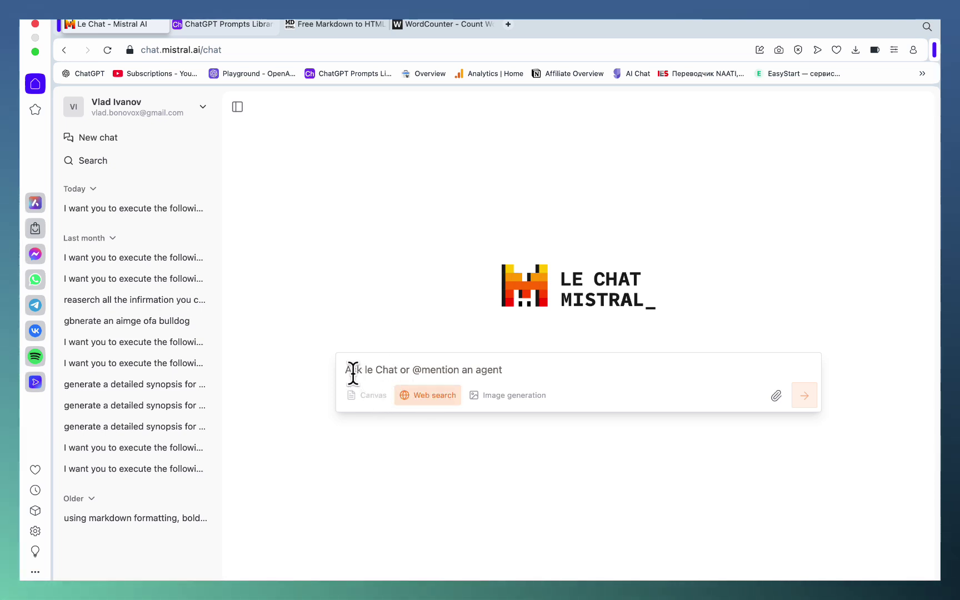
{"action": "type", "text": "give me data and ststaistics"}
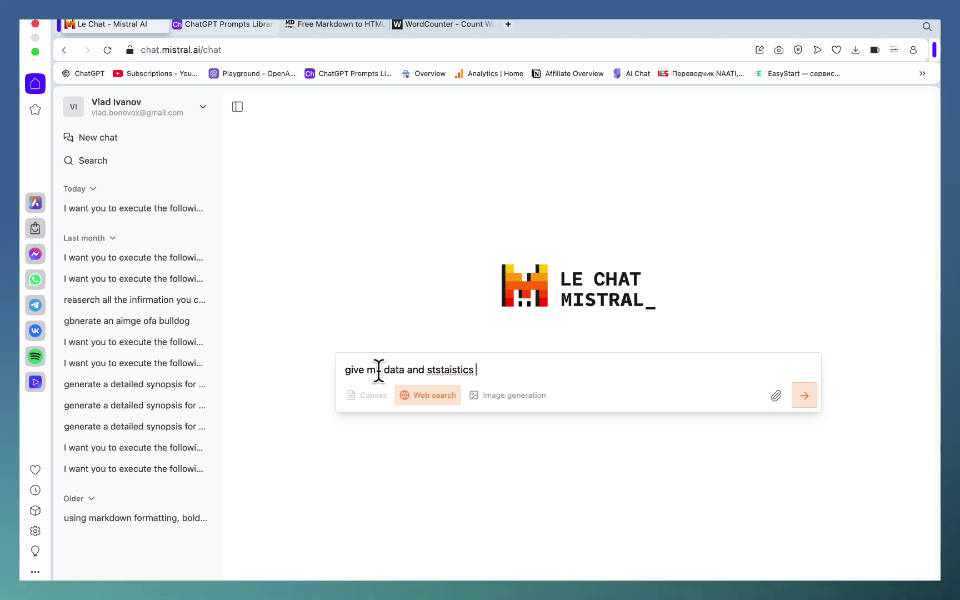
{"action": "type", "text": " on wether Agilit"}
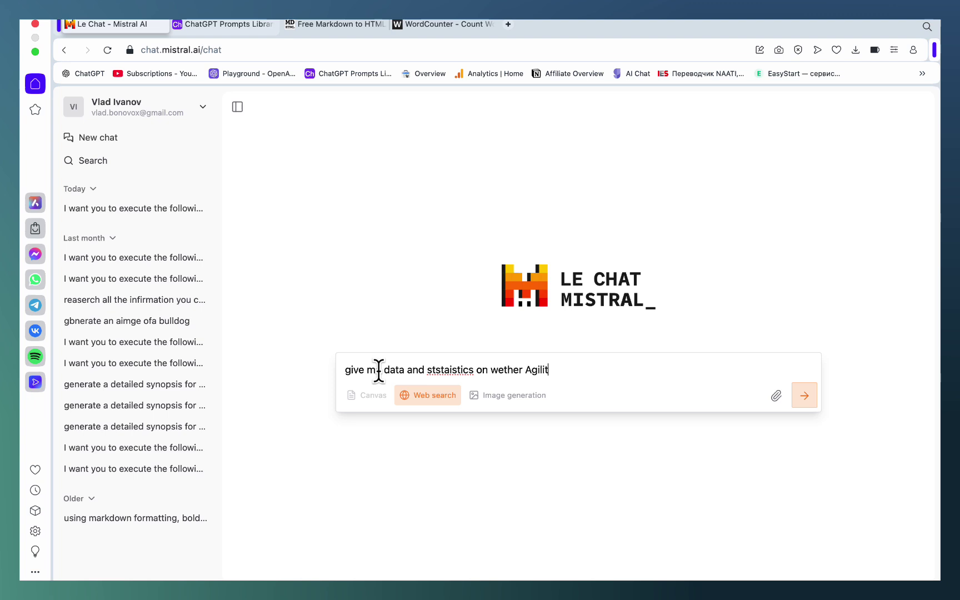
{"action": "type", "text": "y WRITER can pas"}
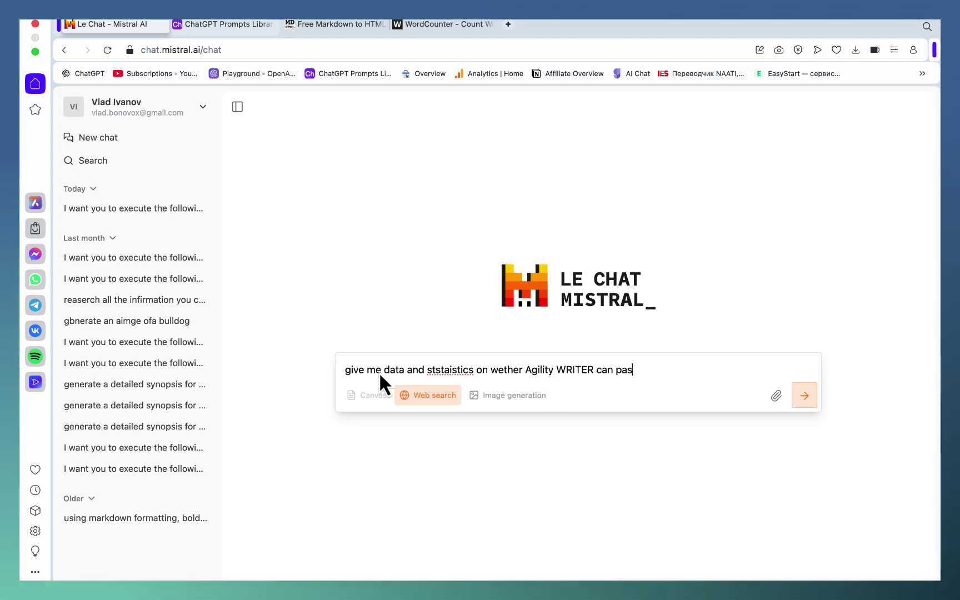
{"action": "type", "text": "s ai detection"}
{"action": "key", "text": "Return"}
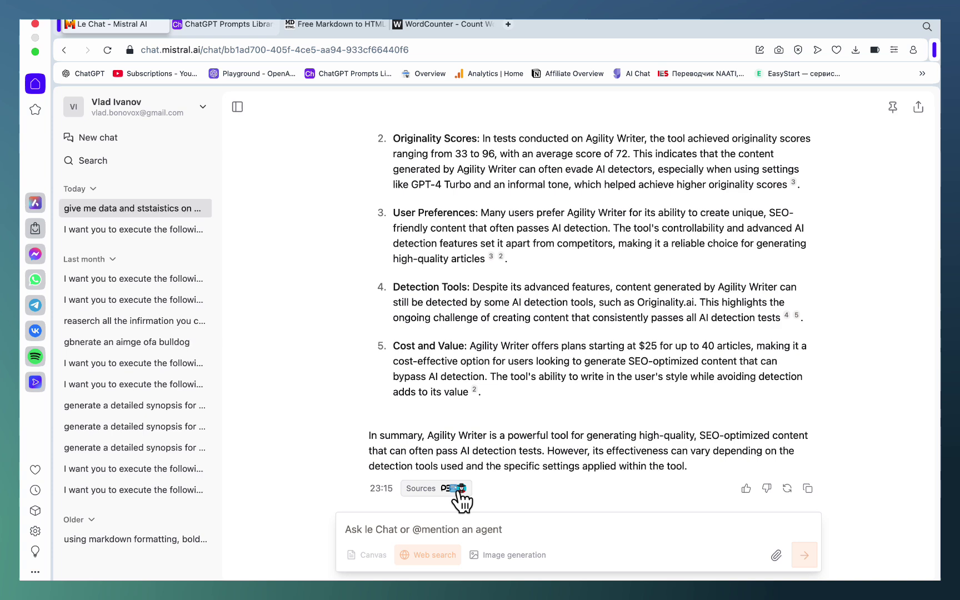
Look through the source cards, then copy the five-point Agility Writer answer with its summary
{"action": "left_click", "coordinate": [454, 493]}
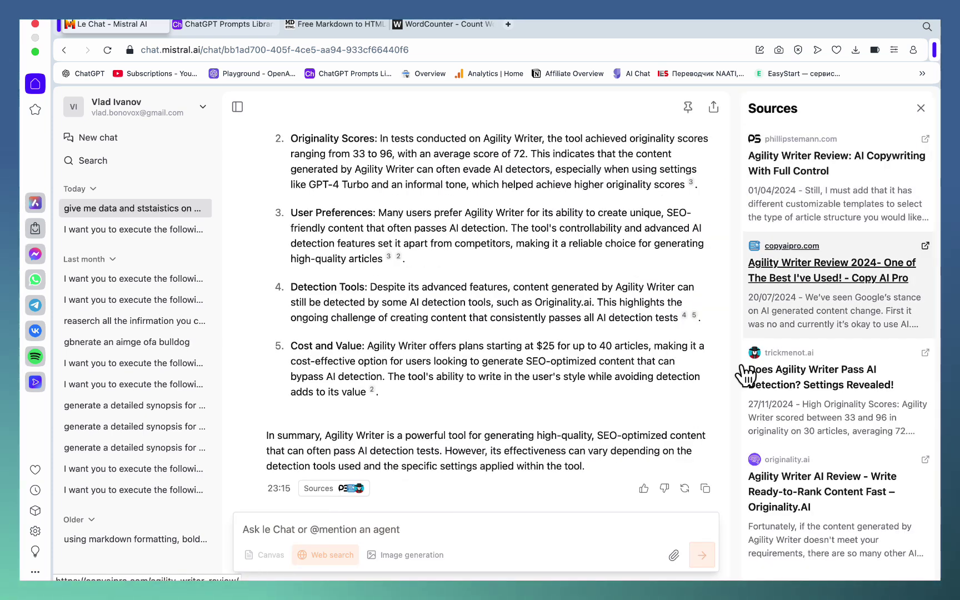
{"action": "scroll", "coordinate": [821, 395], "scroll_direction": "down", "scroll_amount": 3}
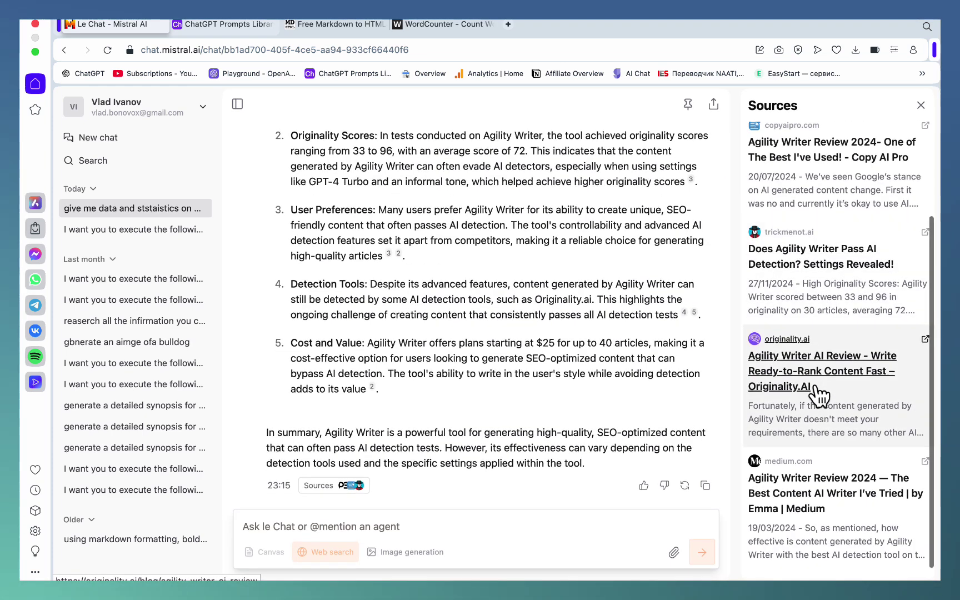
{"action": "scroll", "coordinate": [866, 289], "scroll_direction": "up", "scroll_amount": 3}
{"action": "left_click", "coordinate": [921, 108]}
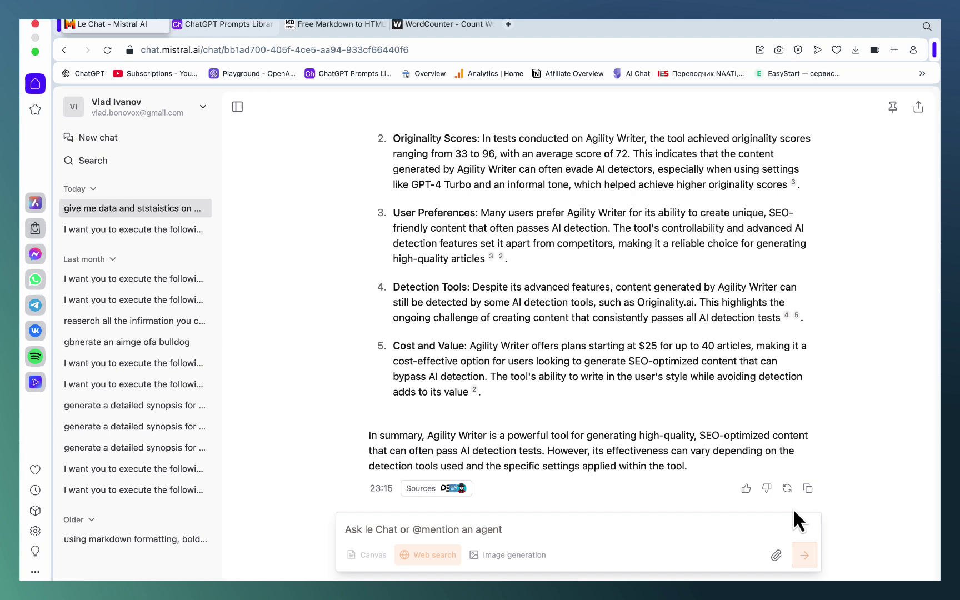
{"action": "left_click", "coordinate": [808, 489]}
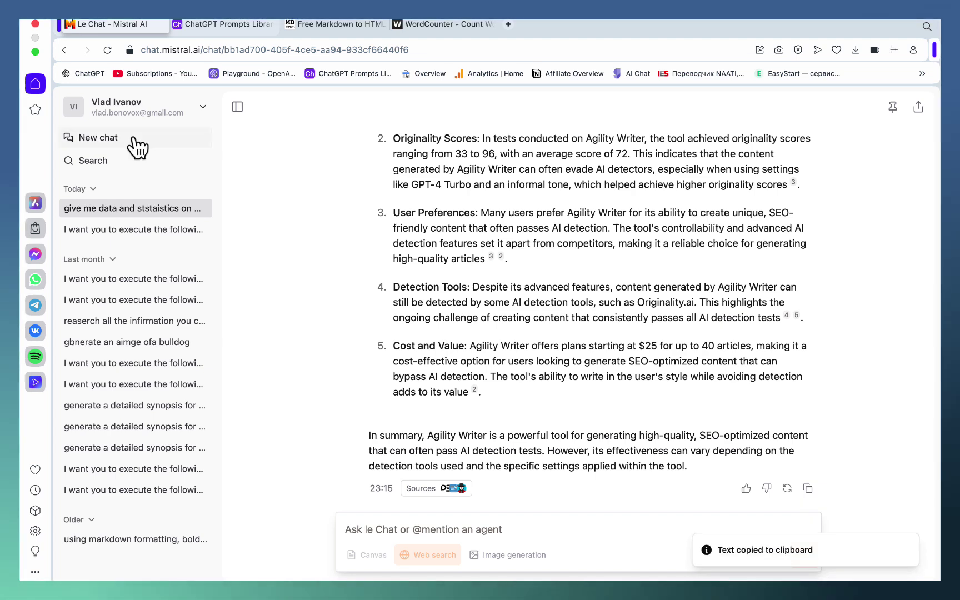
Start a new chat and paste the copied Agility Writer answer into the message
{"action": "left_click", "coordinate": [129, 140]}
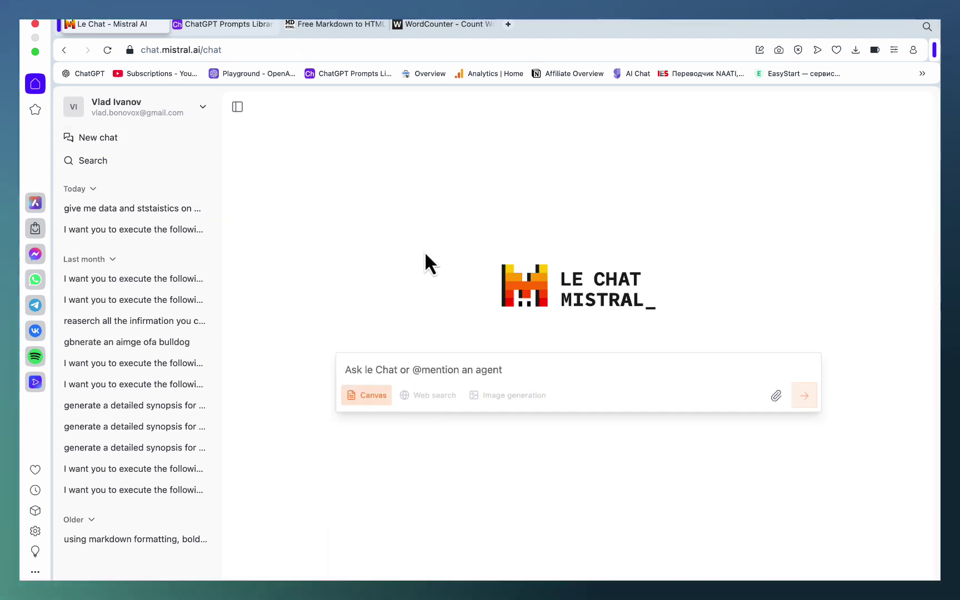
{"action": "key", "text": "super+v"}
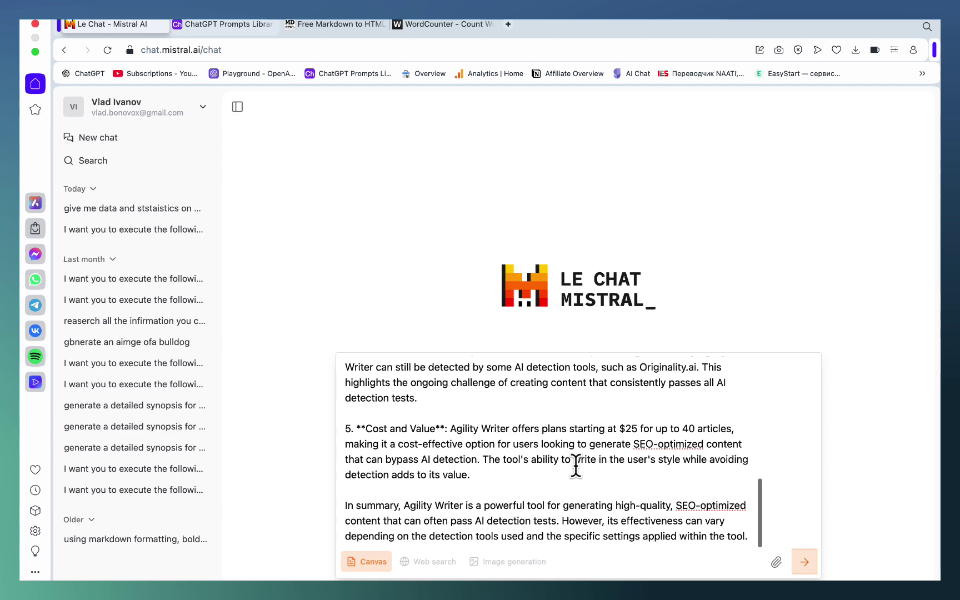
{"action": "scroll", "coordinate": [773, 545], "scroll_direction": "down", "scroll_amount": 2}
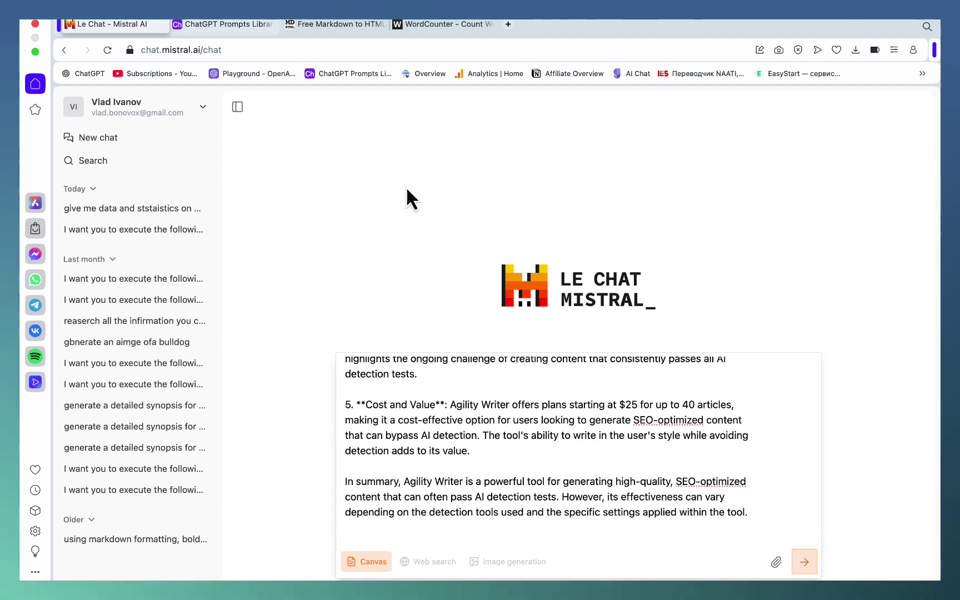
Close the expanded Command 1 cell in the ChatGPT Prompts Library table
{"action": "left_click", "coordinate": [226, 22]}
{"action": "scroll", "coordinate": [584, 379], "scroll_direction": "down", "scroll_amount": 5}
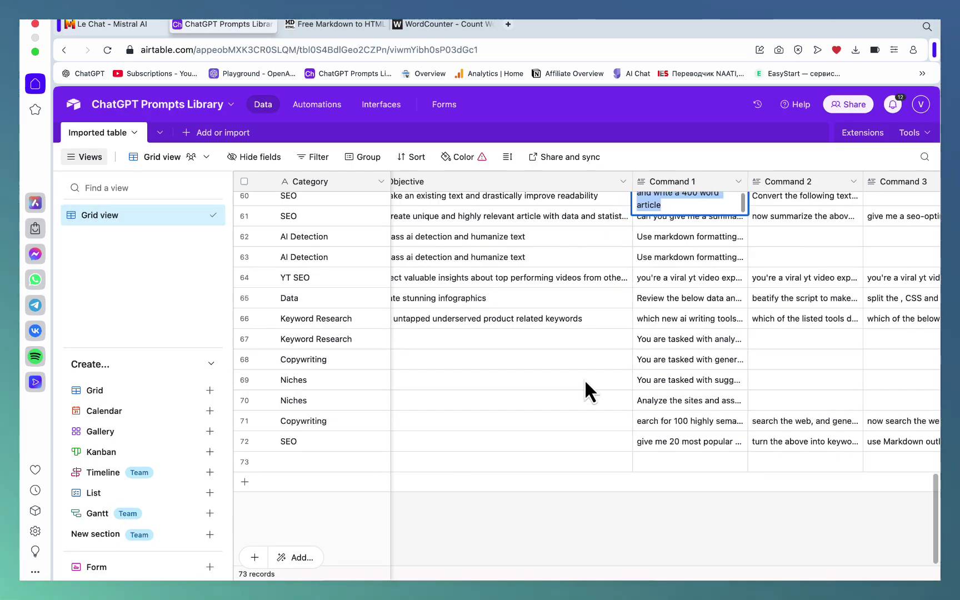
{"action": "scroll", "coordinate": [552, 392], "scroll_direction": "left", "scroll_amount": 3}
{"action": "left_click", "coordinate": [585, 471]}
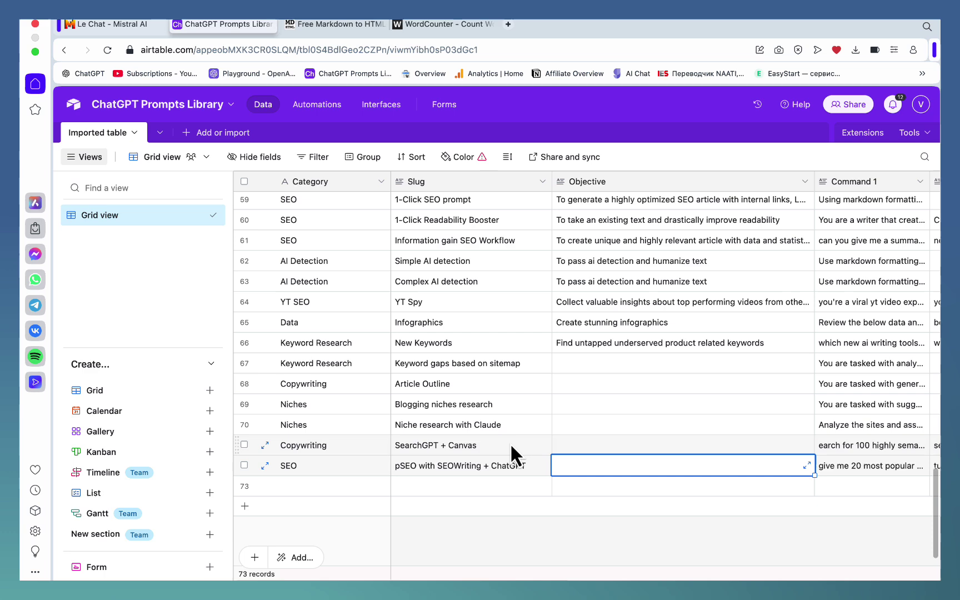
{"action": "scroll", "coordinate": [510, 442], "scroll_direction": "up", "scroll_amount": 1}
{"action": "key", "text": "ctrl+shift+Tab"}
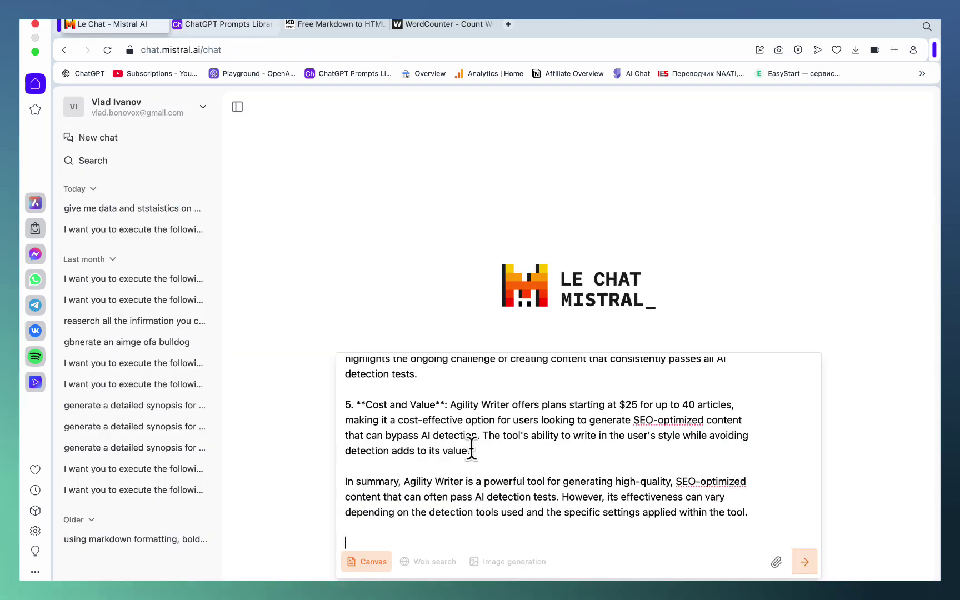
Add 'based on the above information' followed by the NLP-keyword, internal-link article prompt
{"action": "left_click", "coordinate": [408, 535]}
{"action": "type", "text": "based "}
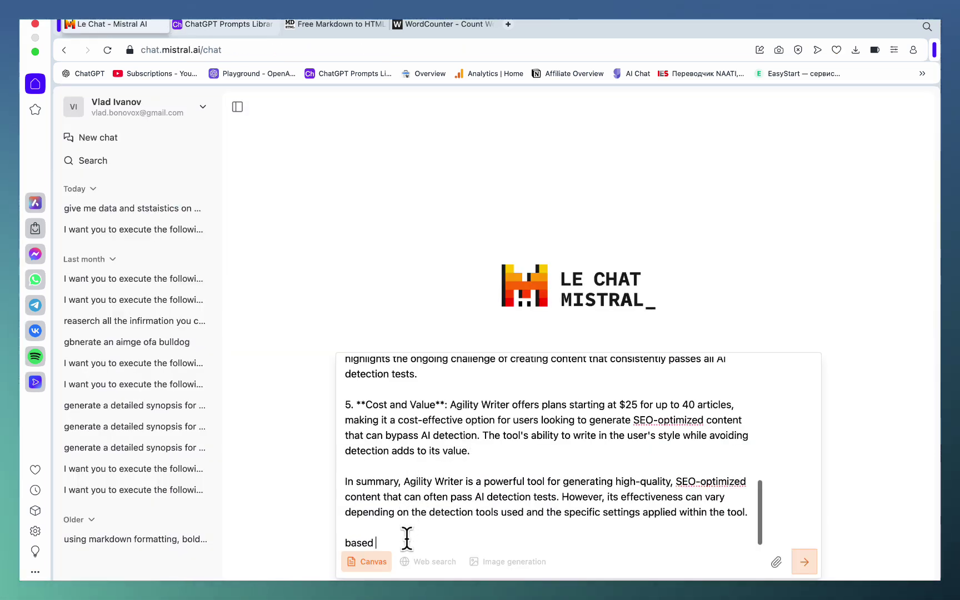
{"action": "type", "text": "on the above information"}
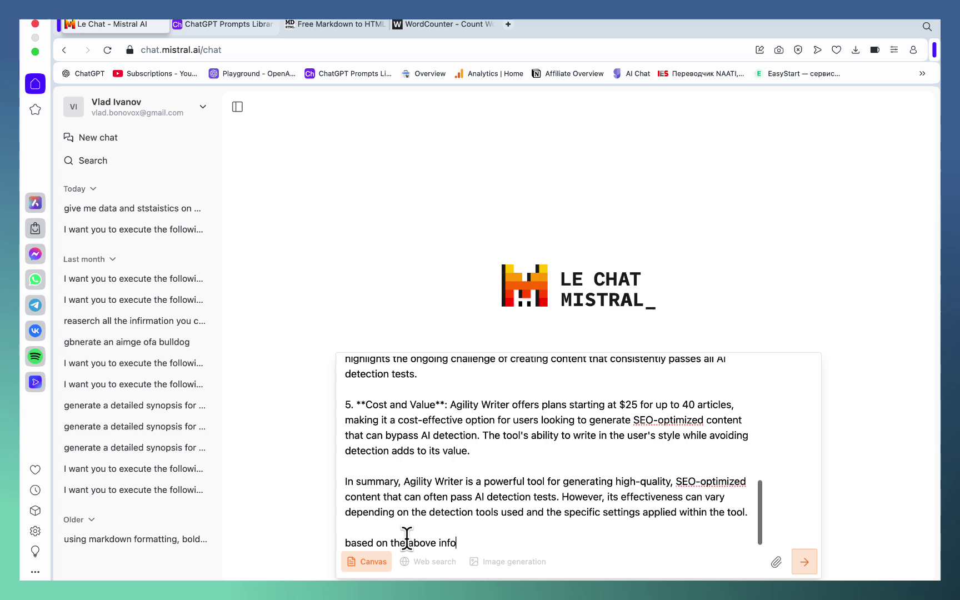
{"action": "key", "text": "cmd+v"}
{"action": "scroll", "coordinate": [481, 514], "scroll_direction": "up", "scroll_amount": 10}
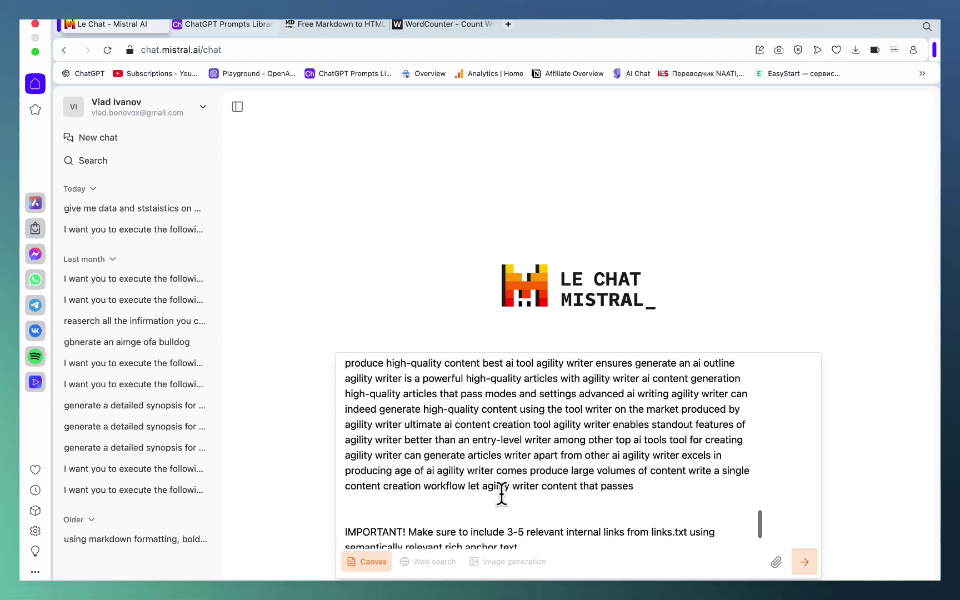
{"action": "scroll", "coordinate": [500, 493], "scroll_direction": "down", "scroll_amount": 3}
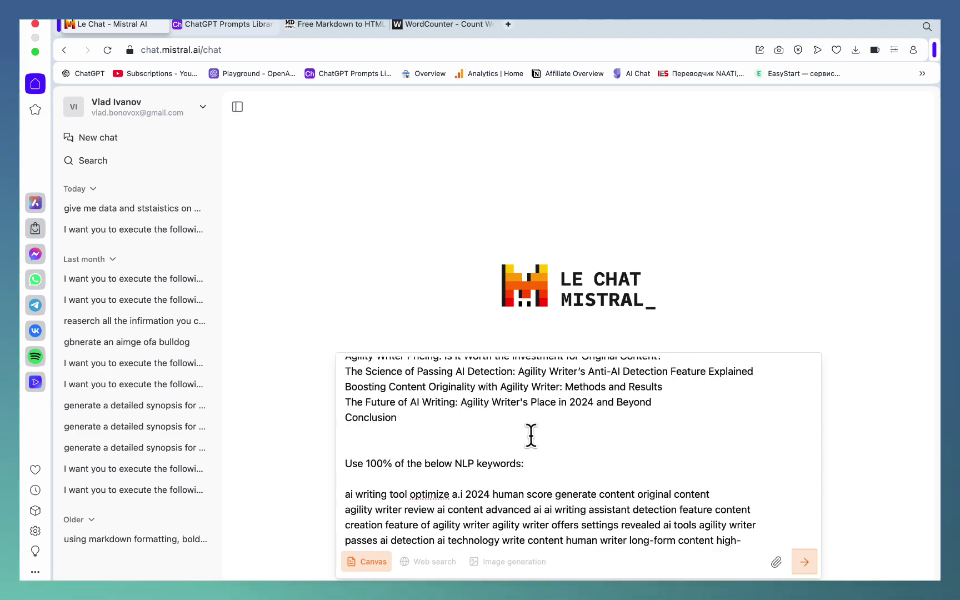
{"action": "scroll", "coordinate": [531, 435], "scroll_direction": "down", "scroll_amount": 5}
{"action": "left_click", "coordinate": [776, 563]}
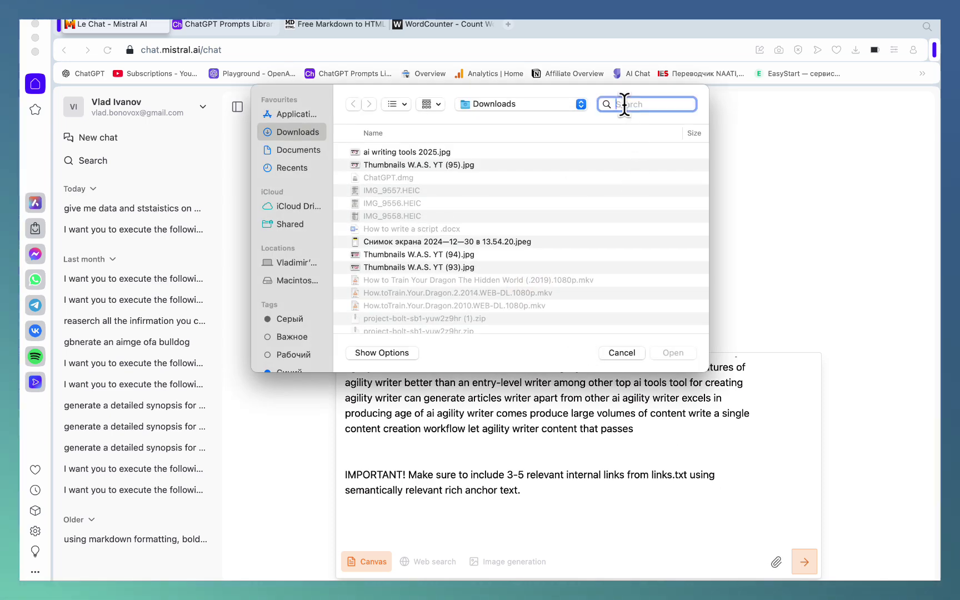
Find and open links.txt from the desktop in TextEdit
{"action": "type", "text": "links"}
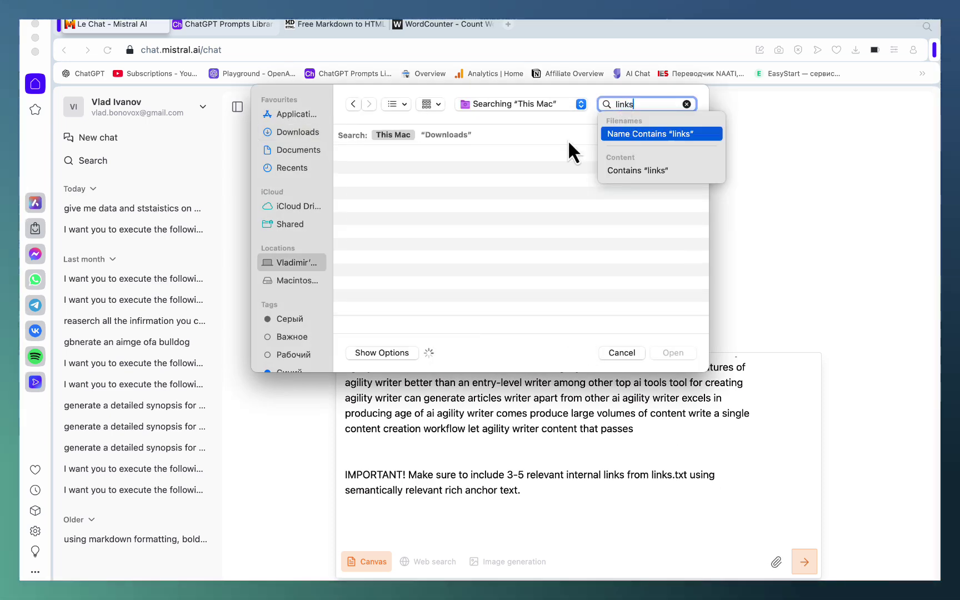
{"action": "key", "text": "Escape"}
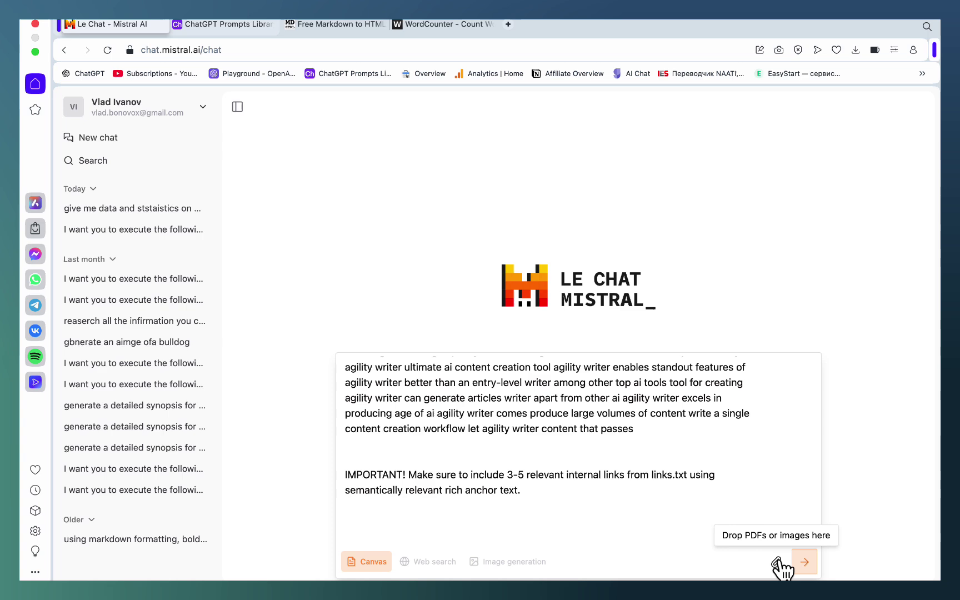
{"action": "mouse_move", "coordinate": [159, 579]}
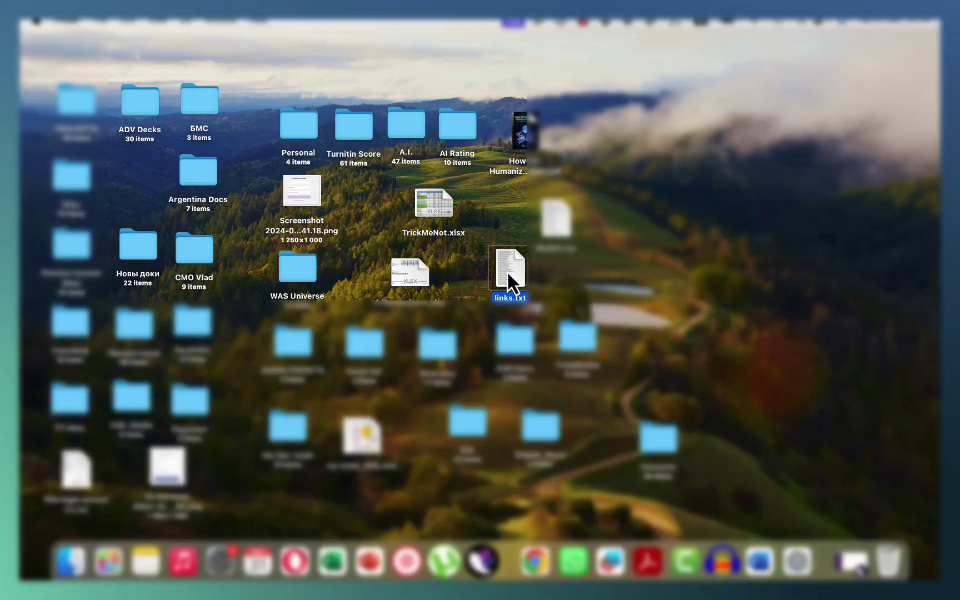
{"action": "double_click", "coordinate": [508, 273]}
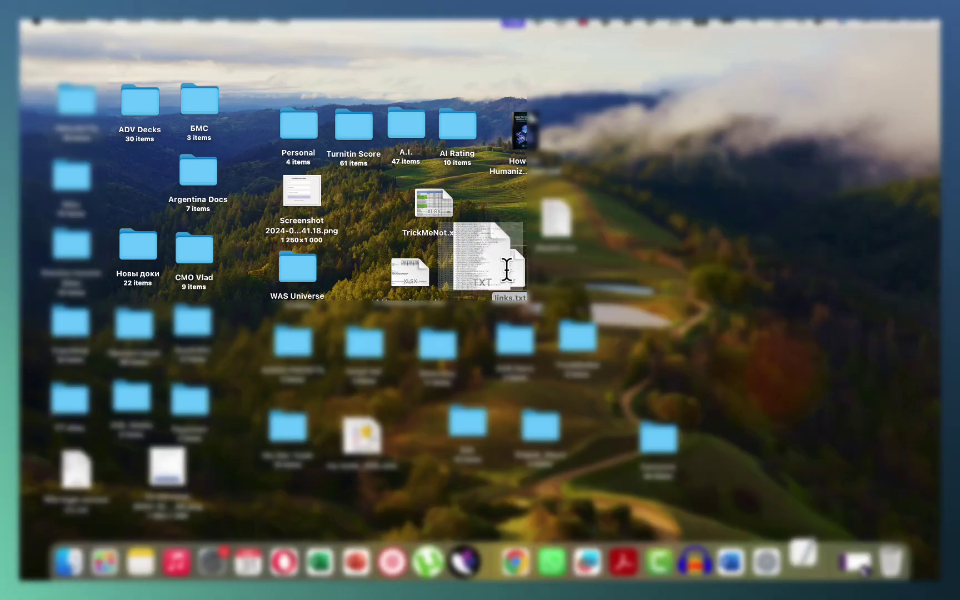
Export the links list as links.pdf to the Desktop
{"action": "left_click", "coordinate": [107, 22]}
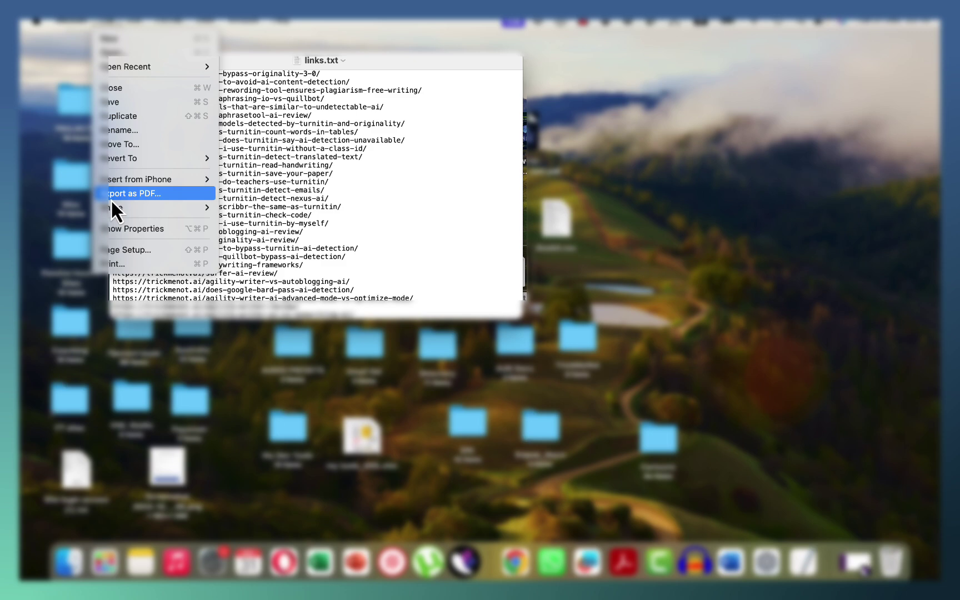
{"action": "left_click", "coordinate": [112, 200]}
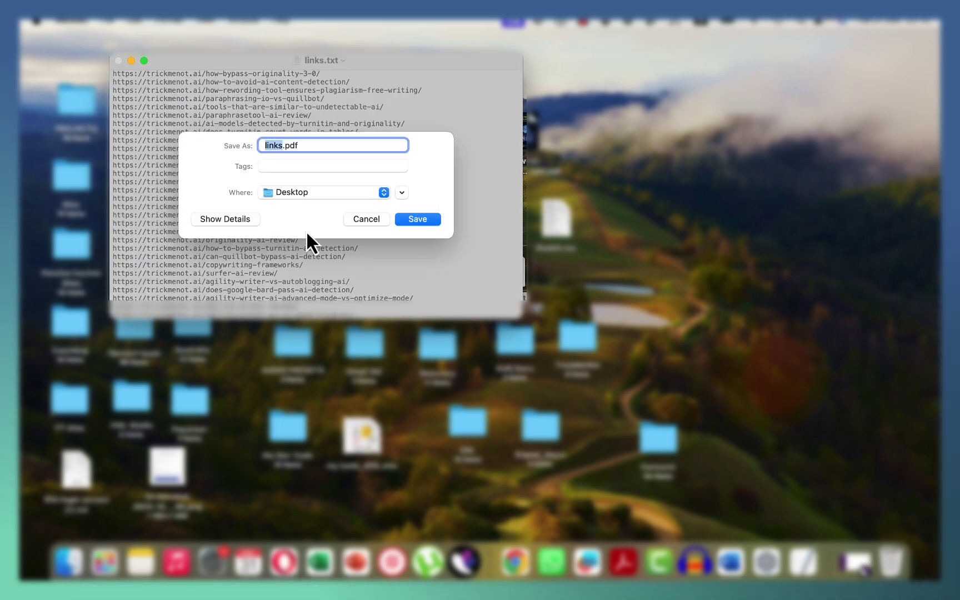
{"action": "left_click", "coordinate": [419, 220]}
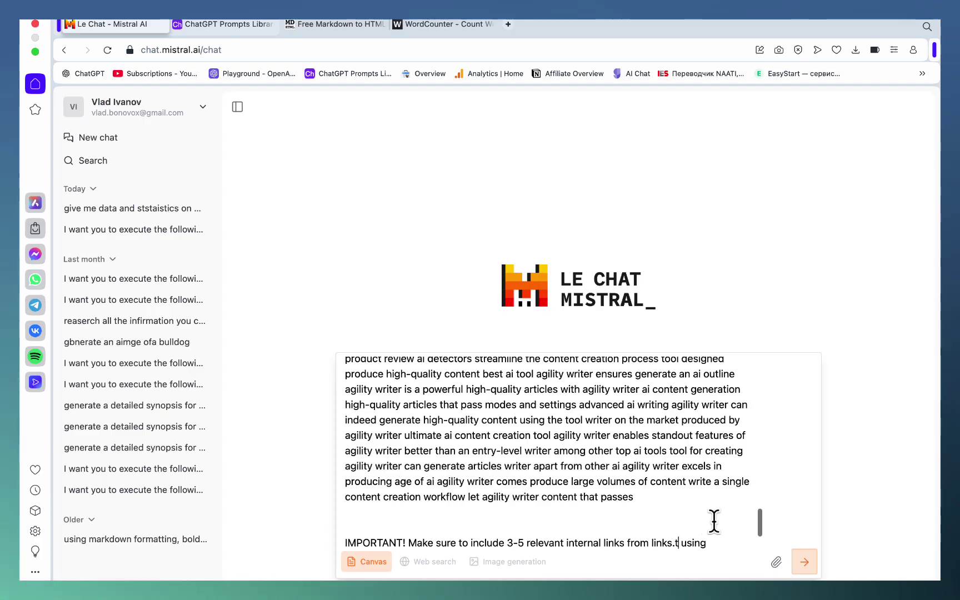
Change links.txt to links.pdf in the prompt, attach links.pdf, and send it
{"action": "key", "text": "BackSpace"}
{"action": "type", "text": "pdf using"}
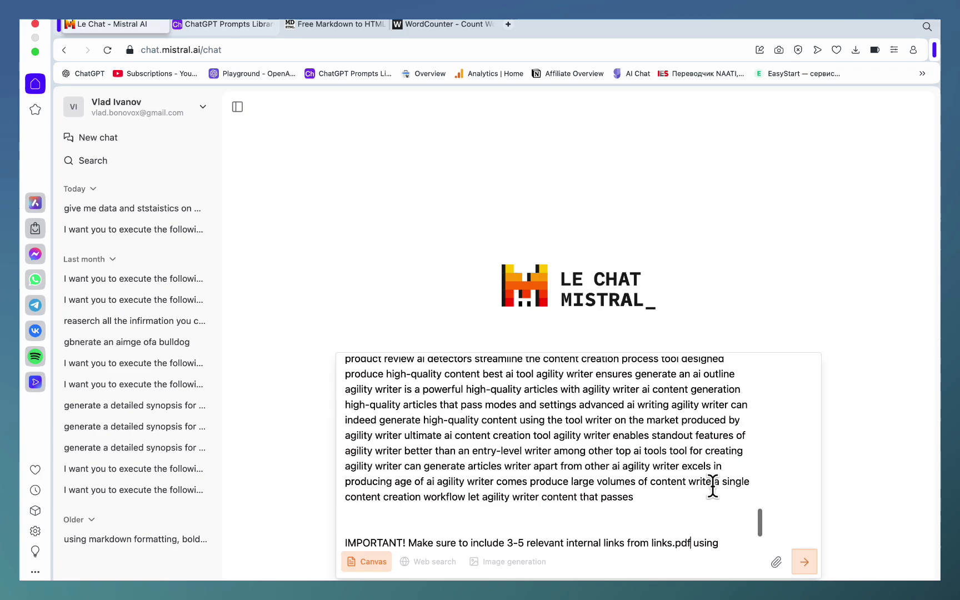
{"action": "scroll", "coordinate": [765, 531], "scroll_direction": "down", "scroll_amount": 3}
{"action": "left_click", "coordinate": [776, 564]}
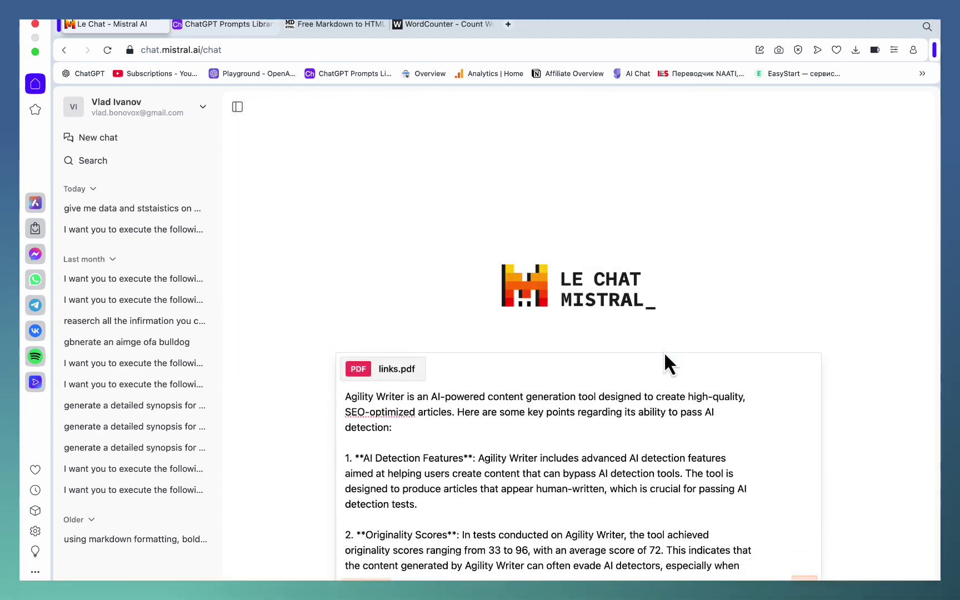
{"action": "scroll", "coordinate": [707, 387], "scroll_direction": "up", "scroll_amount": 5}
{"action": "scroll", "coordinate": [723, 422], "scroll_direction": "down", "scroll_amount": 5}
{"action": "key", "text": "Return"}
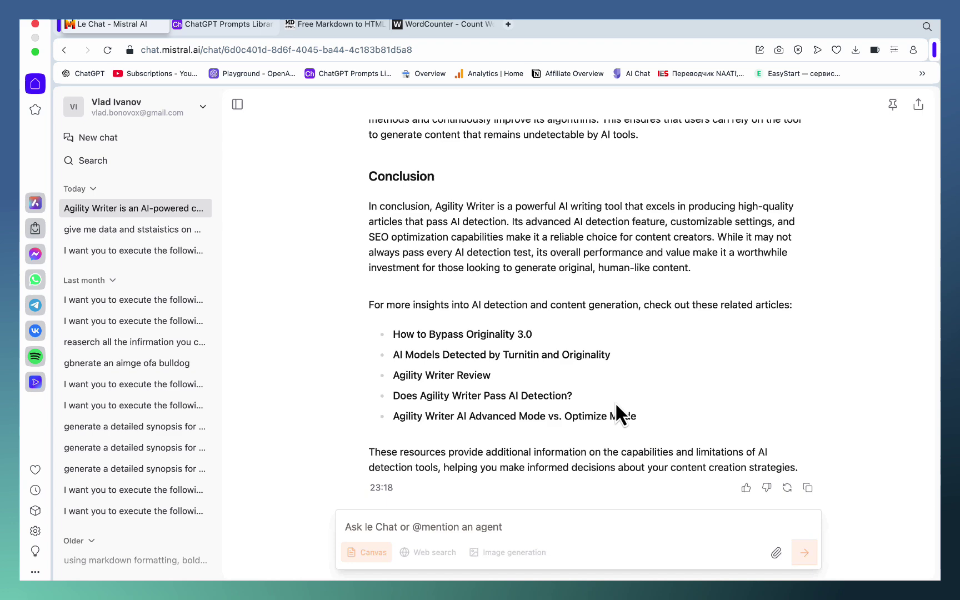
Copy the generated article and select its rendered HTML preview on markdowntohtml.com
{"action": "left_click", "coordinate": [808, 488]}
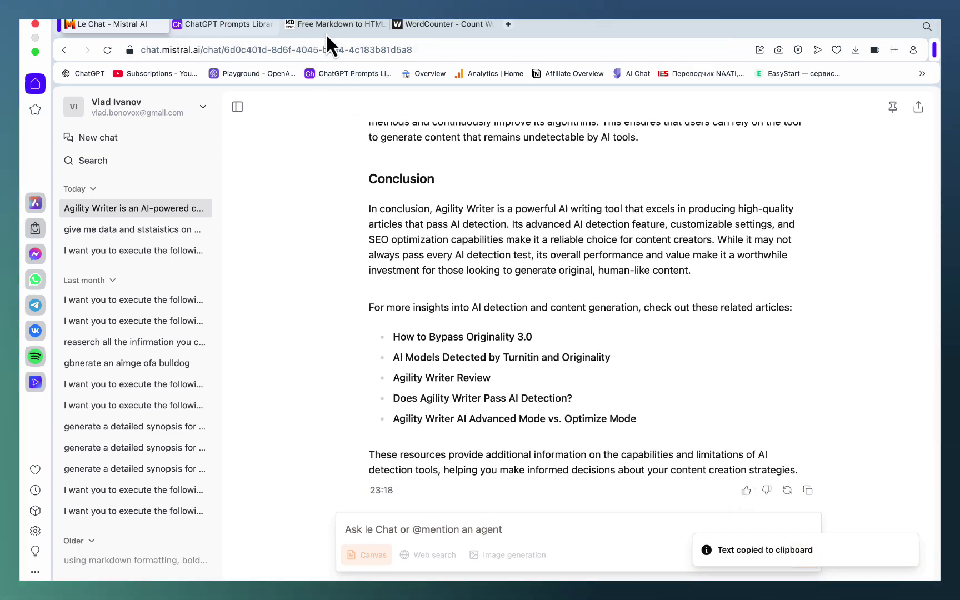
{"action": "left_click", "coordinate": [368, 26]}
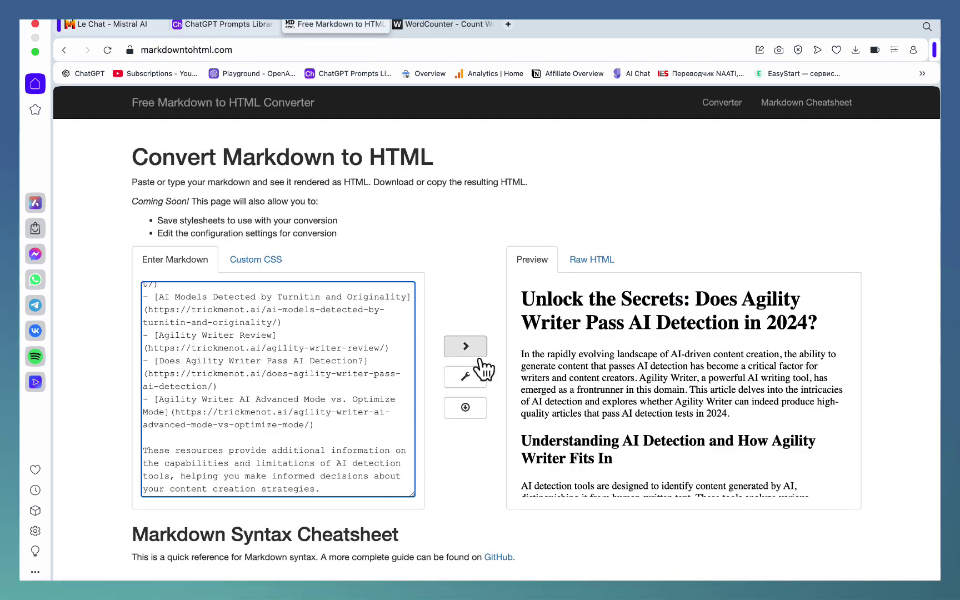
{"action": "left_click", "coordinate": [551, 358]}
{"action": "key", "text": "super+a"}
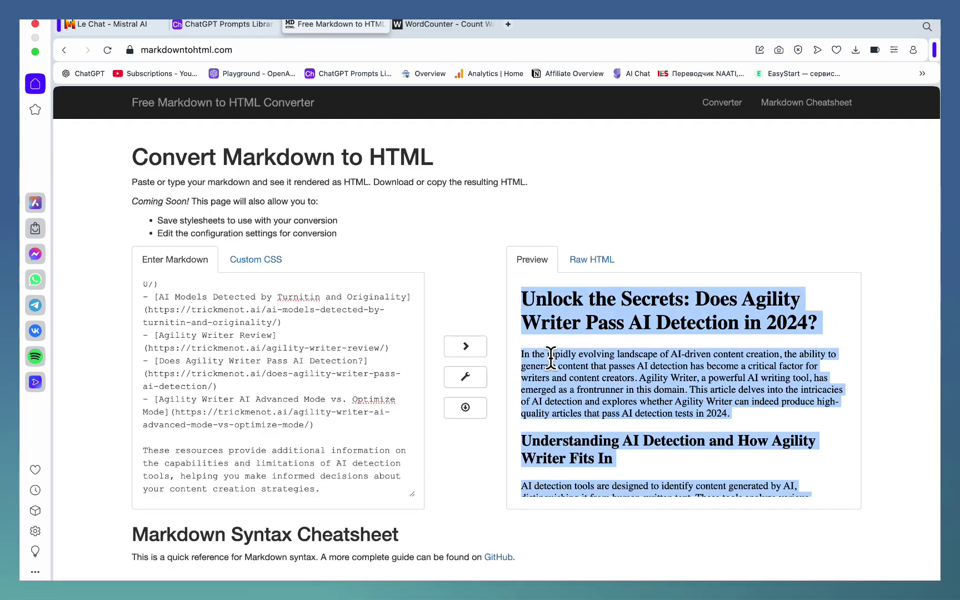
Open the NeuronWriter content editor in a new browser tab
{"action": "left_click", "coordinate": [510, 26]}
{"action": "type", "text": "wor"}
{"action": "key", "text": "BackSpace"}
{"action": "key", "text": "BackSpace"}
{"action": "key", "text": "BackSpace"}
{"action": "key", "text": "BackSpace"}
{"action": "type", "text": "nr"}
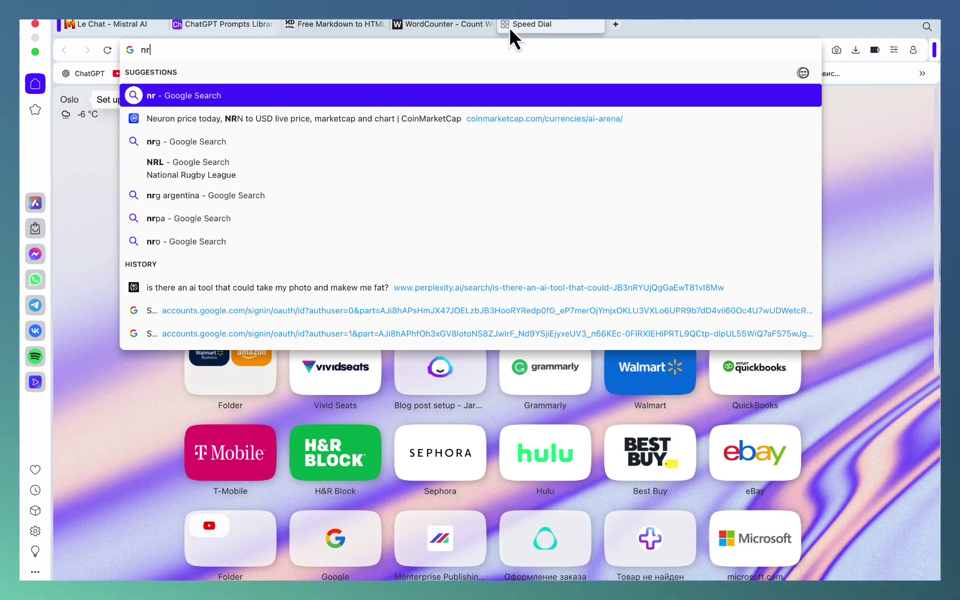
{"action": "key", "text": "Return"}
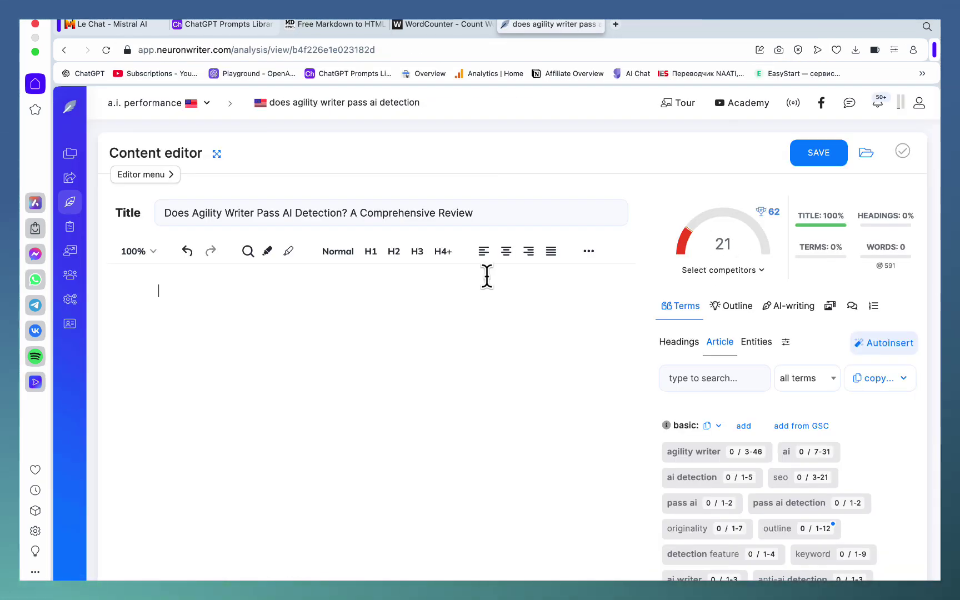
Paste the Agility Writer article into the NeuronWriter editor, reaching 806 words and a score of 69
{"action": "left_click", "coordinate": [221, 286]}
{"action": "key", "text": "super+v"}
{"action": "scroll", "coordinate": [376, 403], "scroll_direction": "down", "scroll_amount": 3}
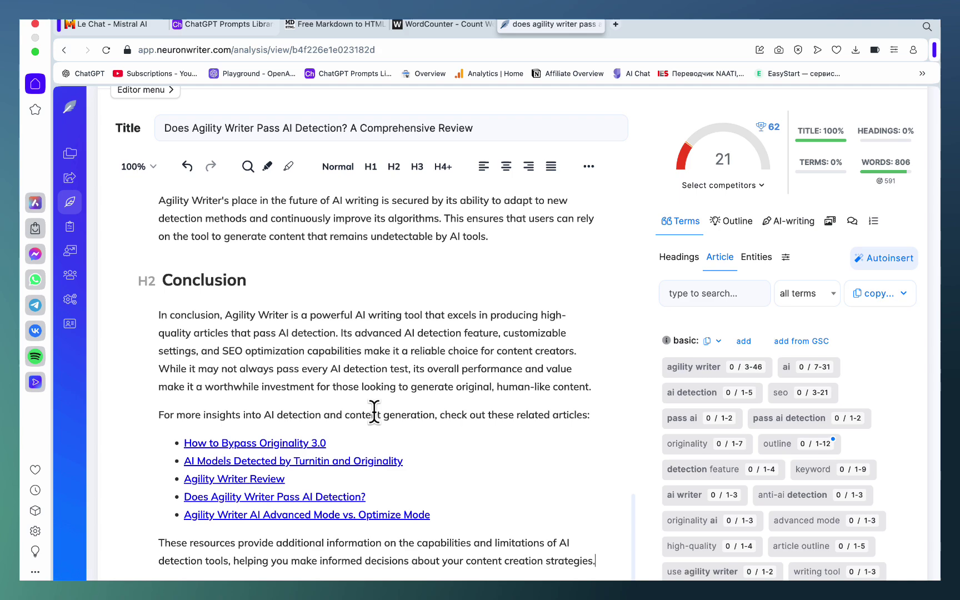
{"action": "scroll", "coordinate": [375, 412], "scroll_direction": "up", "scroll_amount": 10}
{"action": "scroll", "coordinate": [375, 412], "scroll_direction": "up", "scroll_amount": 10}
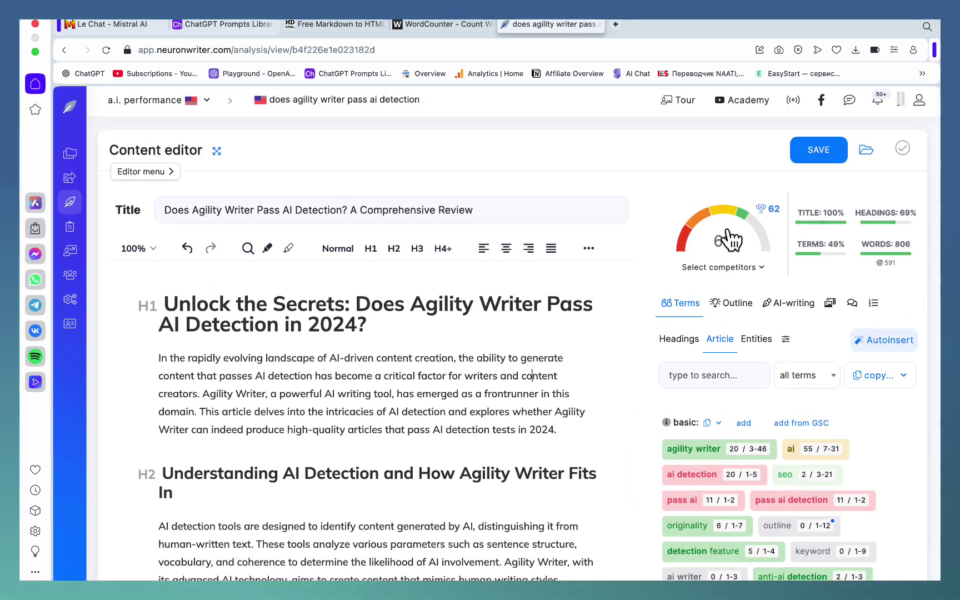
{"action": "mouse_move", "coordinate": [778, 214]}
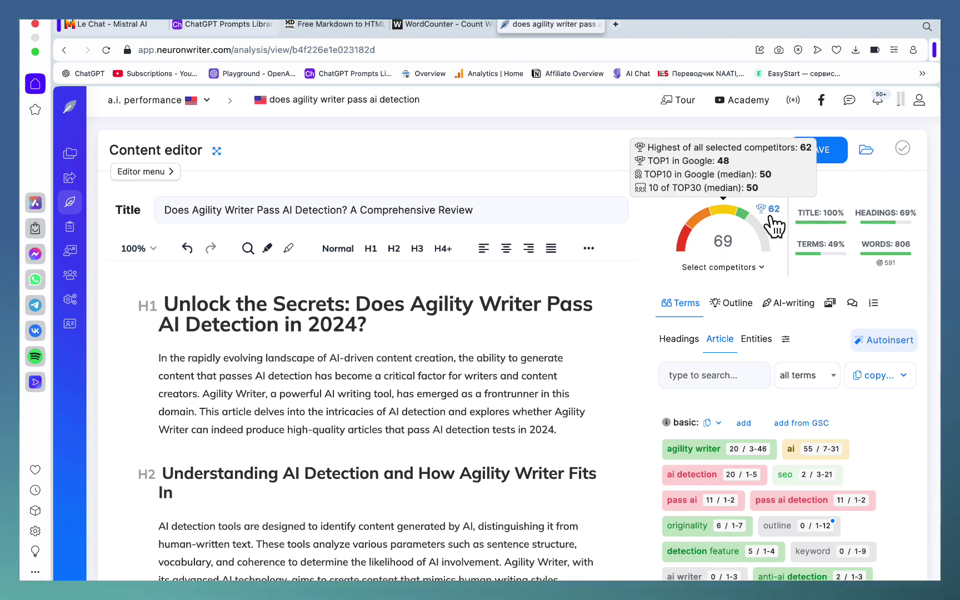
{"action": "mouse_move", "coordinate": [911, 248]}
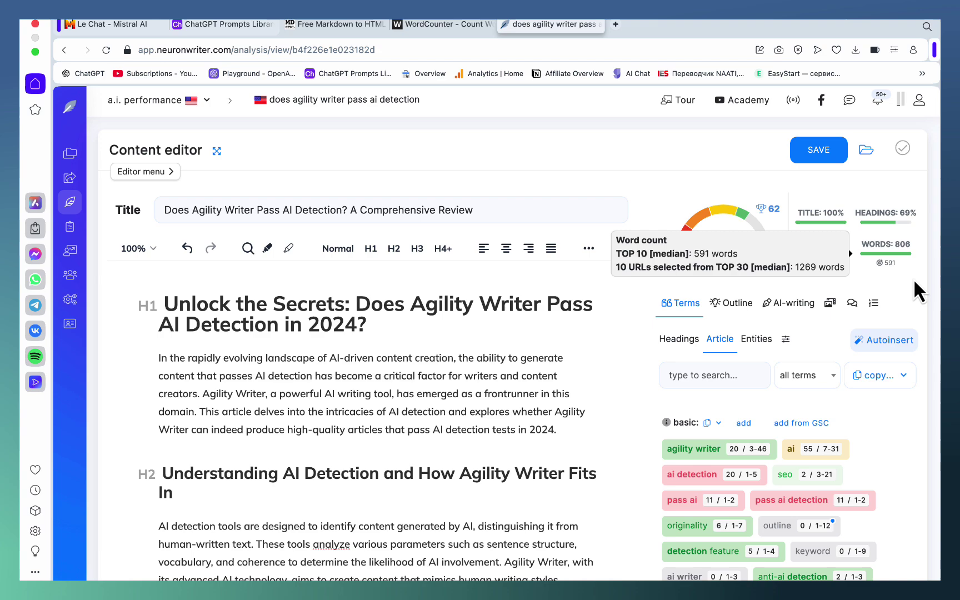
{"action": "scroll", "coordinate": [553, 343], "scroll_direction": "down", "scroll_amount": 15}
{"action": "scroll", "coordinate": [553, 343], "scroll_direction": "up", "scroll_amount": 20}
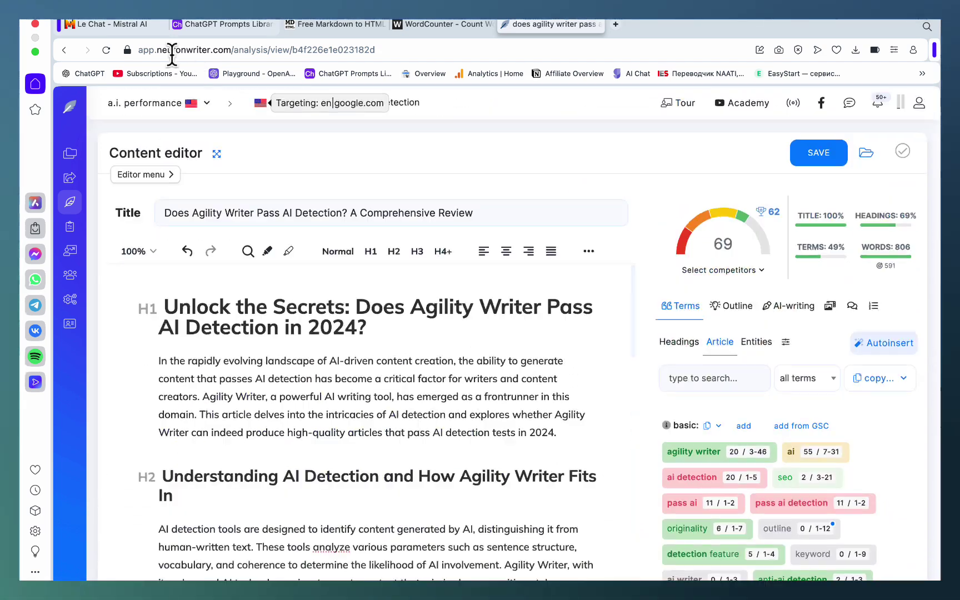
Return to the Le Chat conversation after a brief look at the ChatGPT Prompts Library table
{"action": "left_click", "coordinate": [130, 24]}
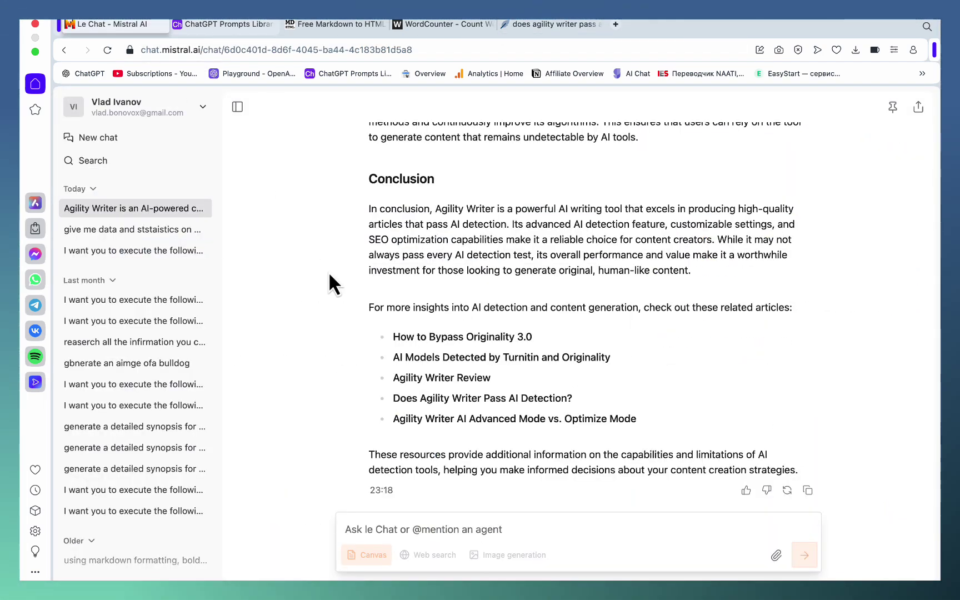
{"action": "left_click", "coordinate": [232, 25]}
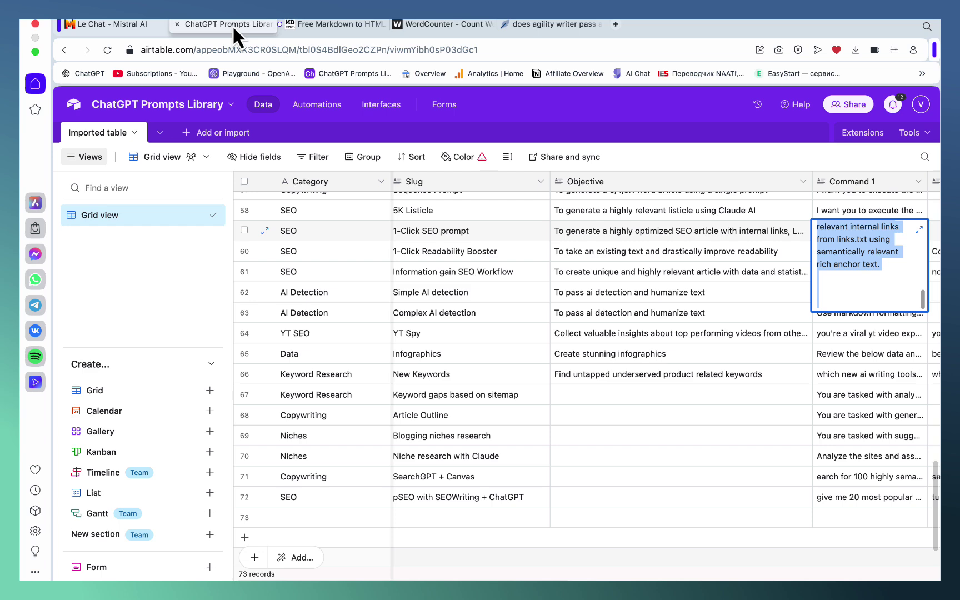
{"action": "left_click", "coordinate": [133, 26]}
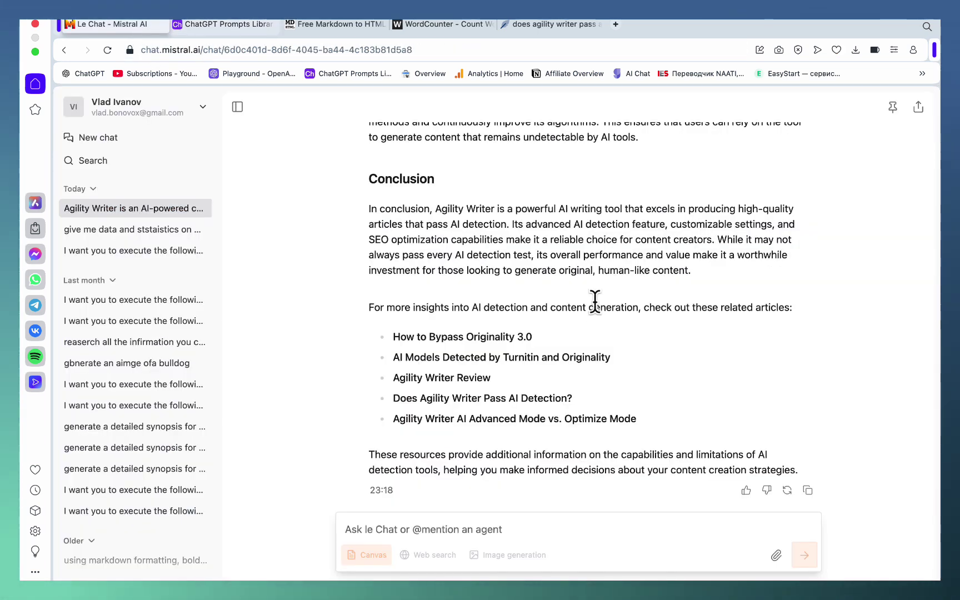